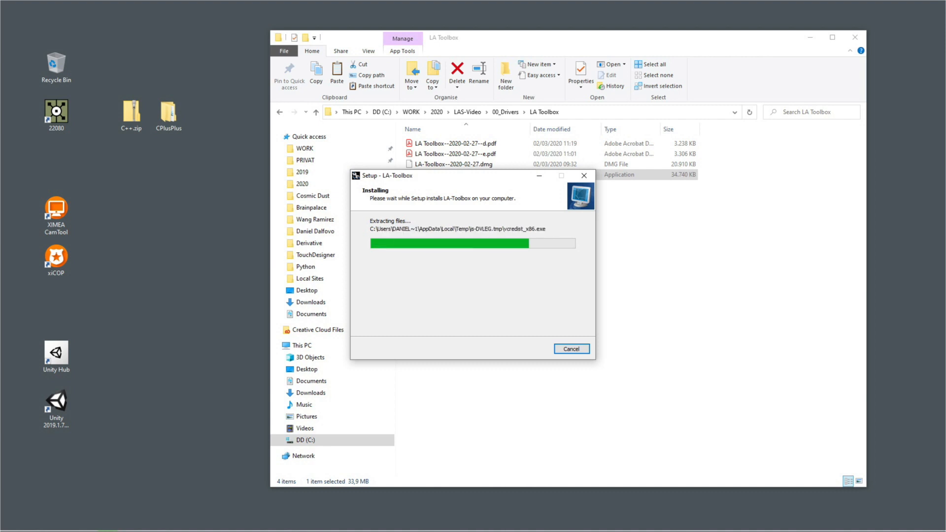
Step: Complete the LA-Toolbox installation and its bundled runtime setup
{"action": "left_click", "coordinate": [442, 261]}
{"action": "left_click", "coordinate": [529, 349]}
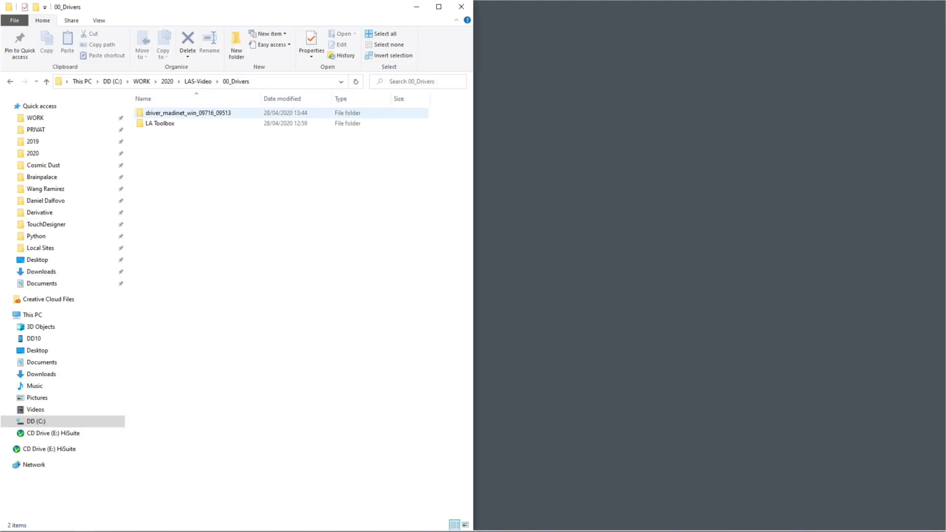
Step: Install the RME MADIface drivers with rmeinstaller.exe from the driver_madinet_win_09716_09513 folder, accepting the EULA
{"action": "double_click", "coordinate": [163, 114]}
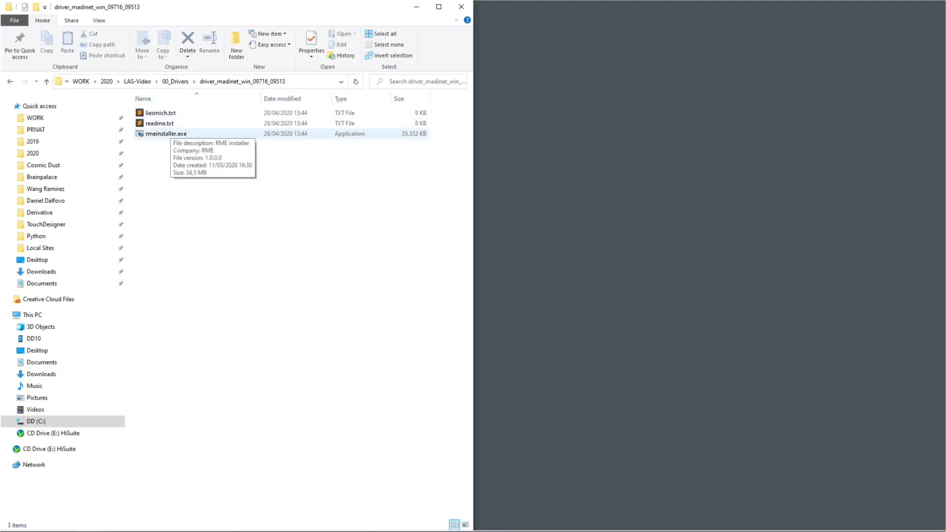
{"action": "left_click", "coordinate": [166, 134]}
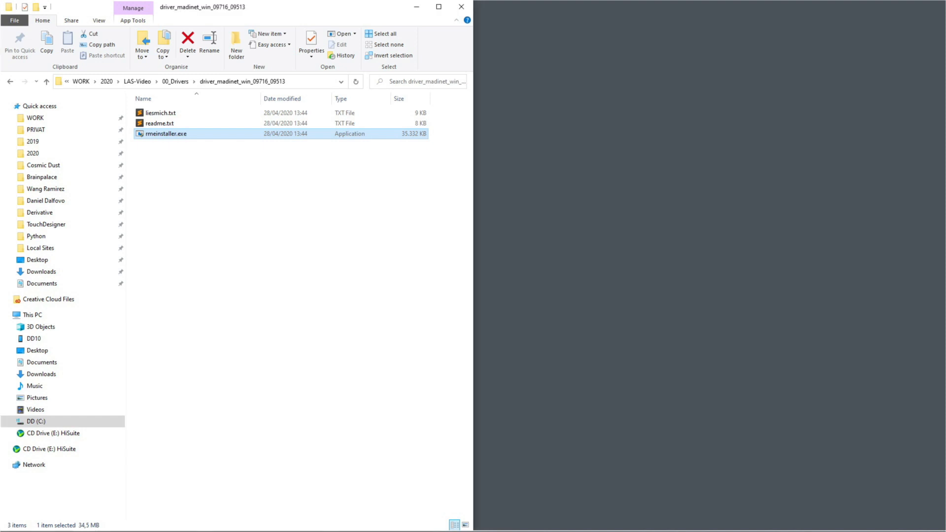
{"action": "left_click", "coordinate": [258, 256]}
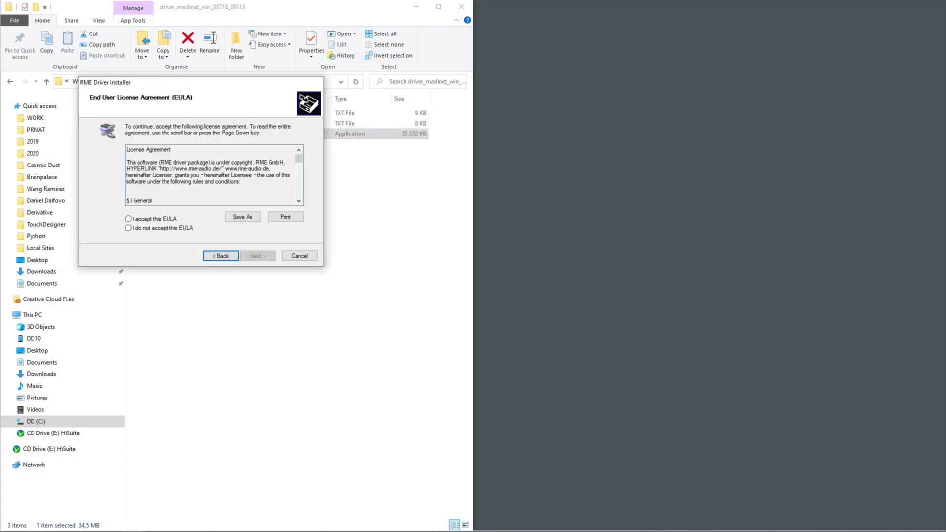
{"action": "left_click", "coordinate": [128, 219]}
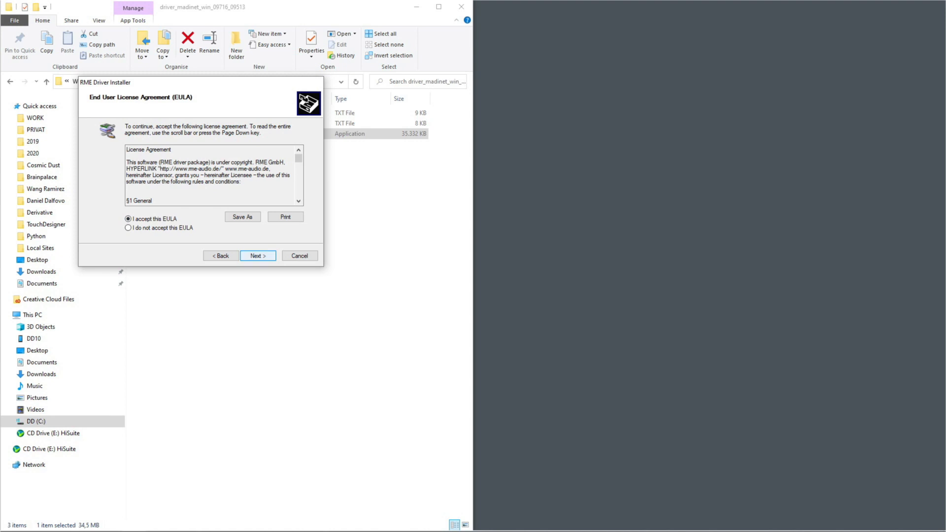
{"action": "left_click", "coordinate": [258, 256]}
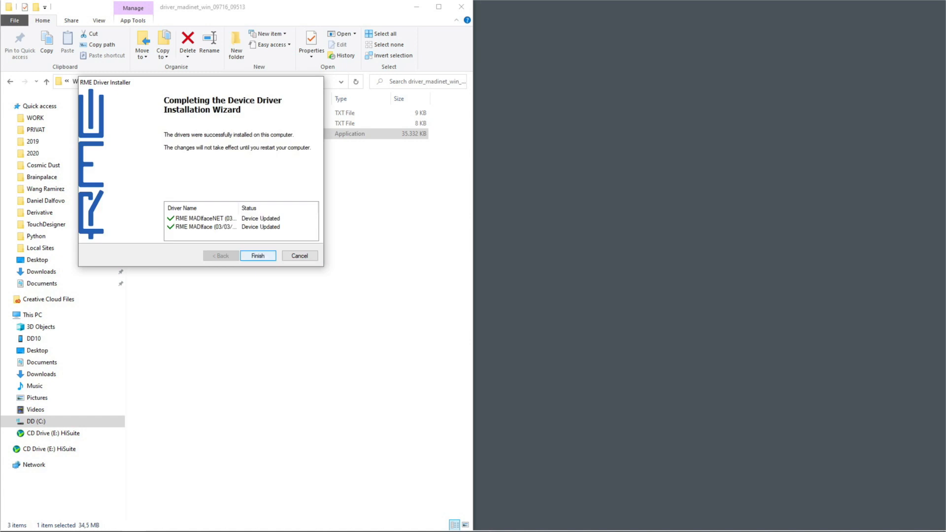
{"action": "left_click", "coordinate": [258, 256]}
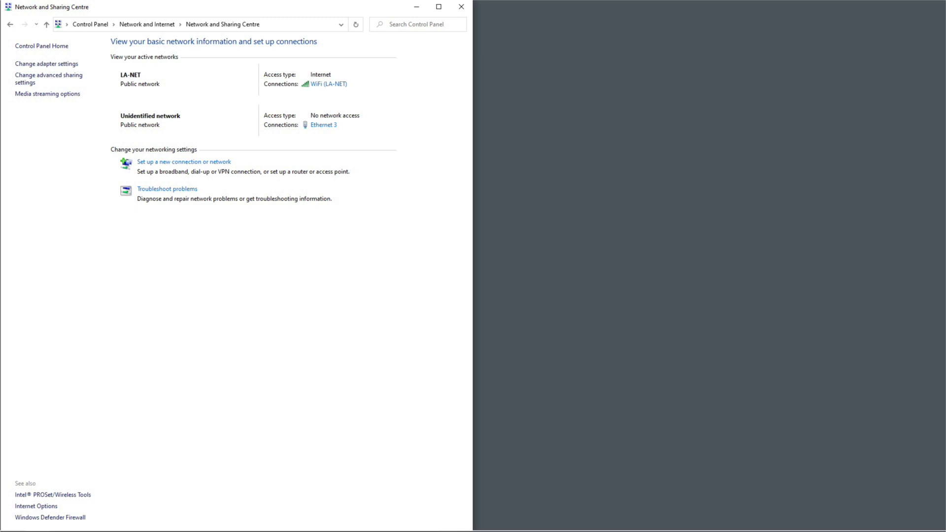
Step: Launch LA-Toolbox and select the projector at address 10.30.85.64 in the Device List
{"action": "key", "text": "super+s"}
{"action": "type", "text": "la"}
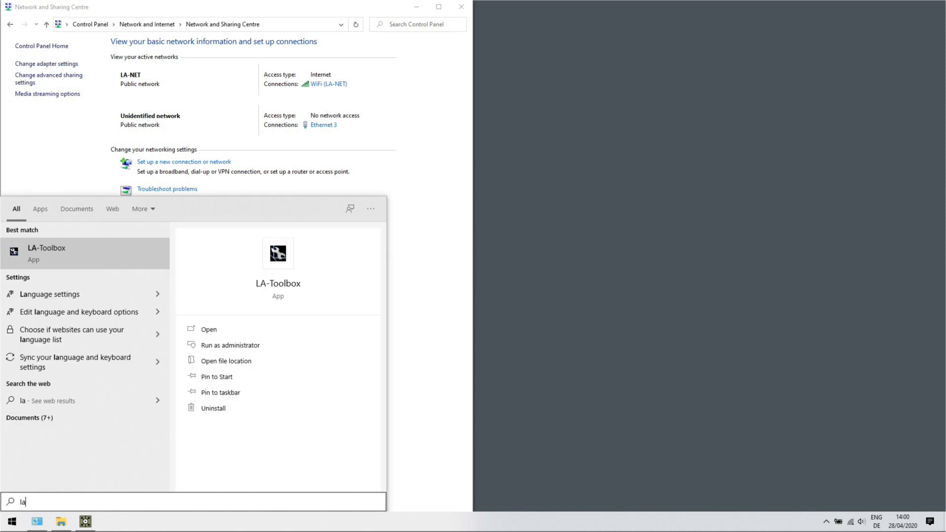
{"action": "key", "text": "Return"}
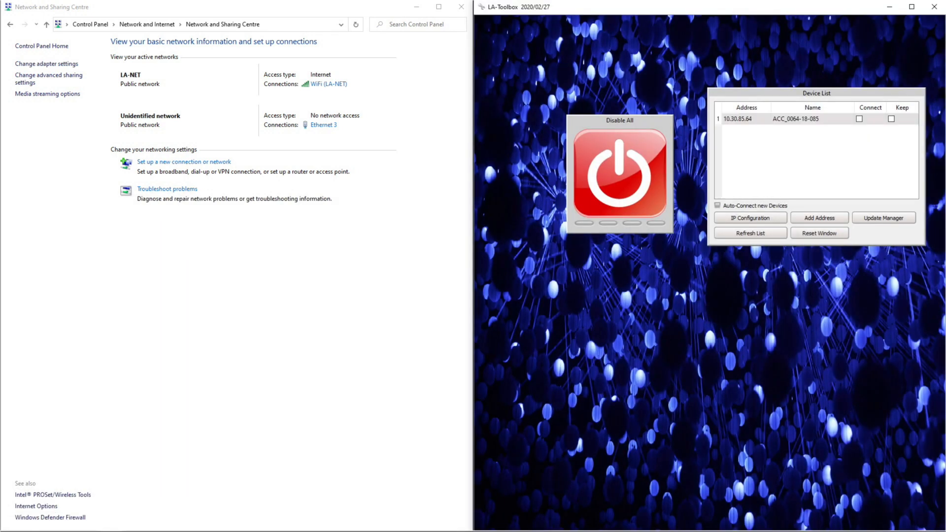
{"action": "left_click", "coordinate": [746, 118]}
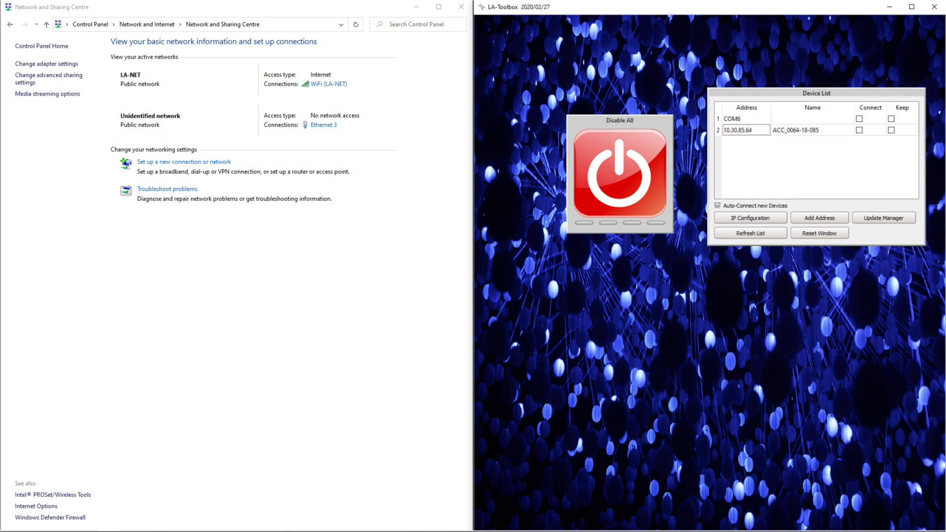
Step: Check the static IPv4 address and subnet mask of the Ethernet 3 connection in its TCP/IPv4 properties
{"action": "left_click", "coordinate": [324, 124]}
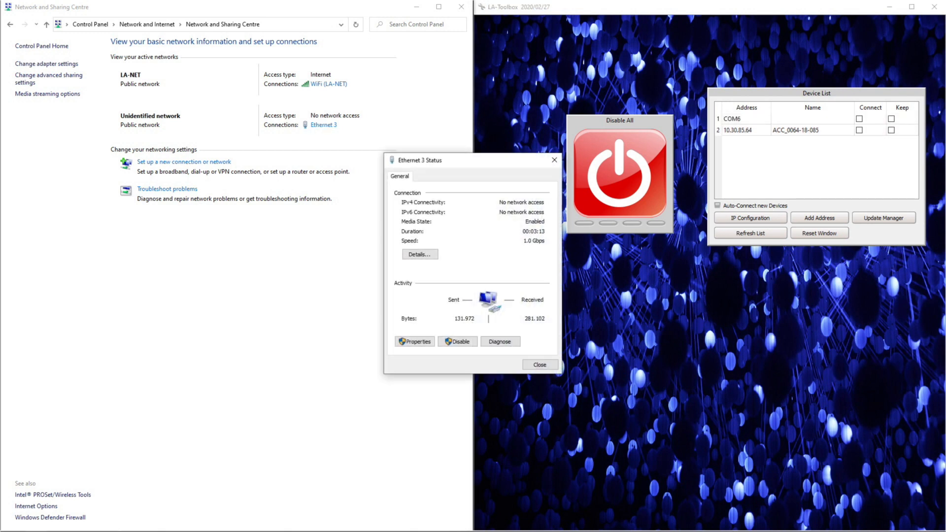
{"action": "key", "text": "Return"}
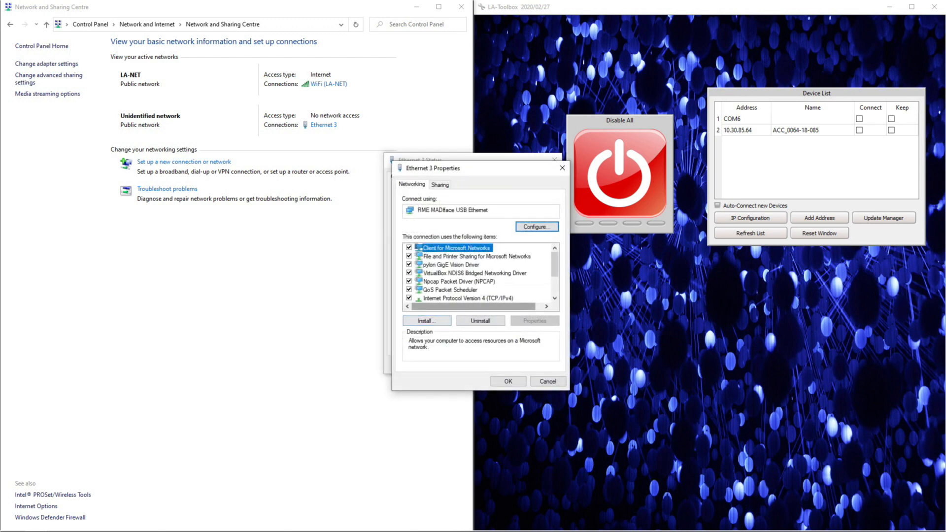
{"action": "double_click", "coordinate": [468, 298]}
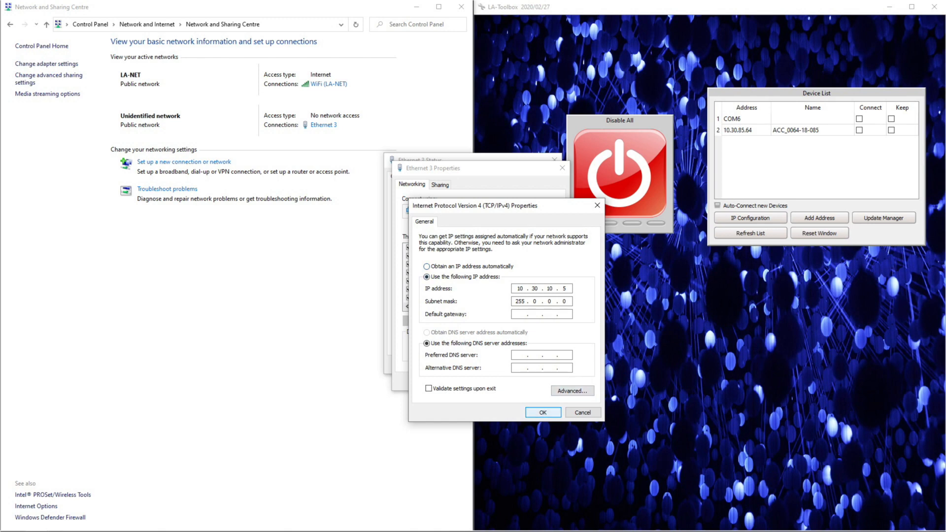
{"action": "key", "text": "Return"}
{"action": "left_click", "coordinate": [508, 381]}
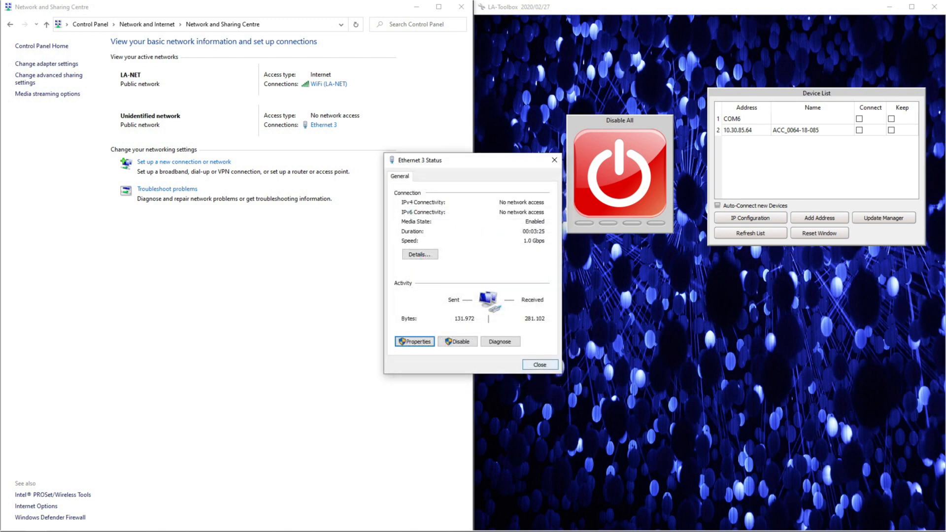
{"action": "left_click", "coordinate": [540, 365]}
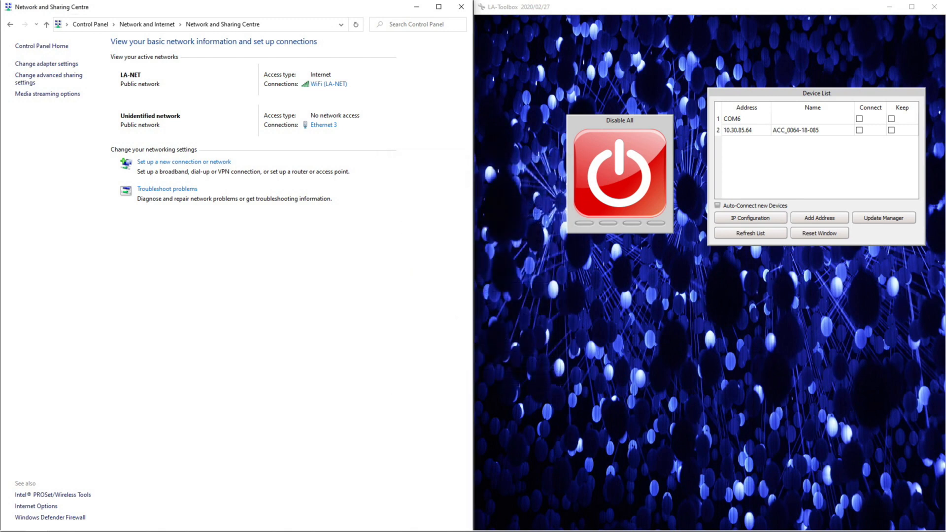
Step: Connect the projector at 10.30.85.64 in LA-Toolbox and set its projection source to Input: AVB
{"action": "left_click", "coordinate": [859, 130]}
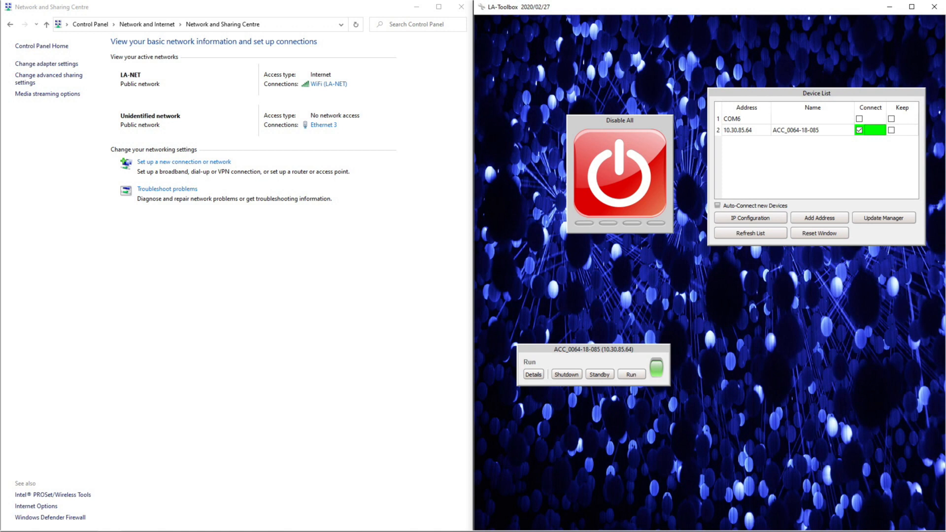
{"action": "left_click_drag", "start_coordinate": [593, 349], "coordinate": [648, 297]}
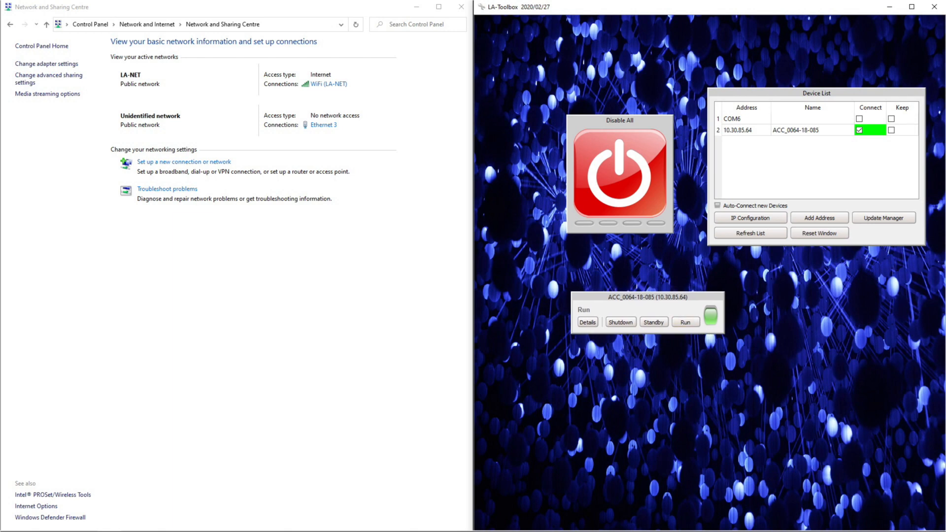
{"action": "left_click", "coordinate": [587, 322]}
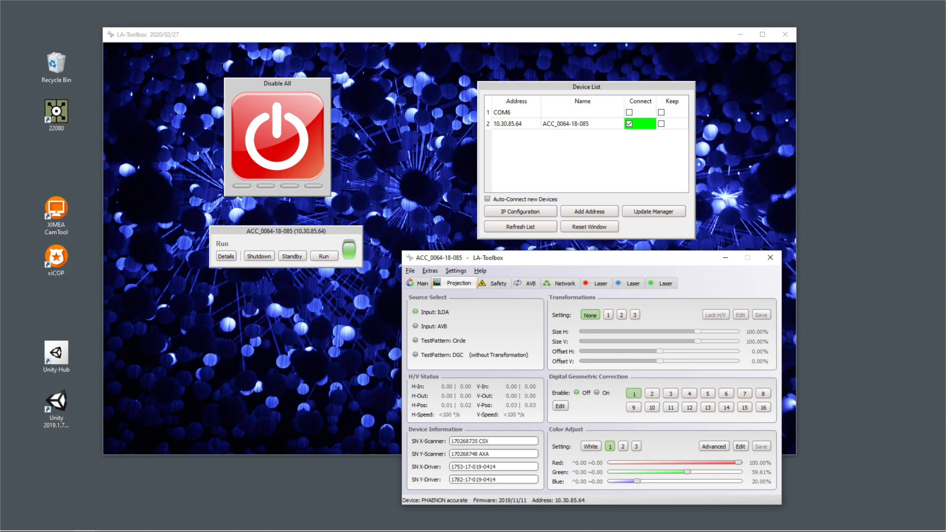
{"action": "left_click", "coordinate": [415, 326]}
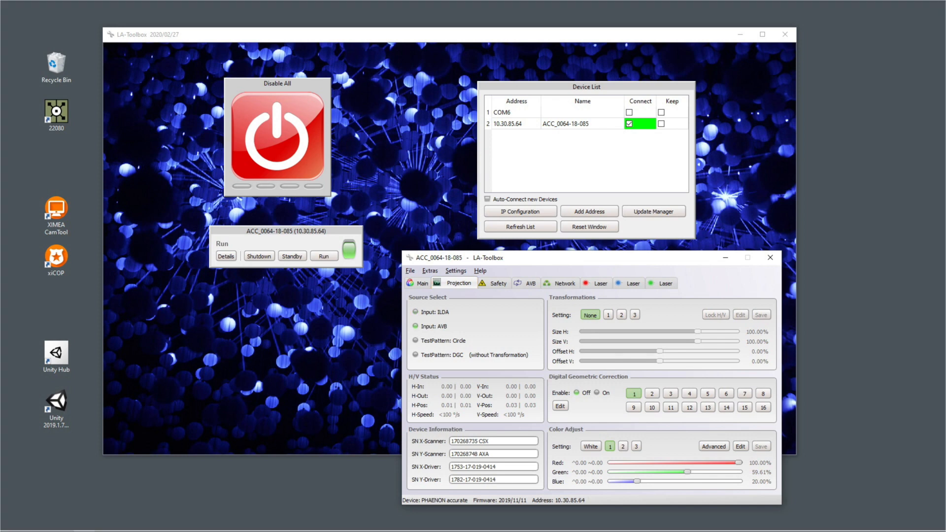
Step: Set the sample rate to 96000Hz for both the projector connection and the RME Digiface AVB entity, and connect them
{"action": "left_click", "coordinate": [494, 283]}
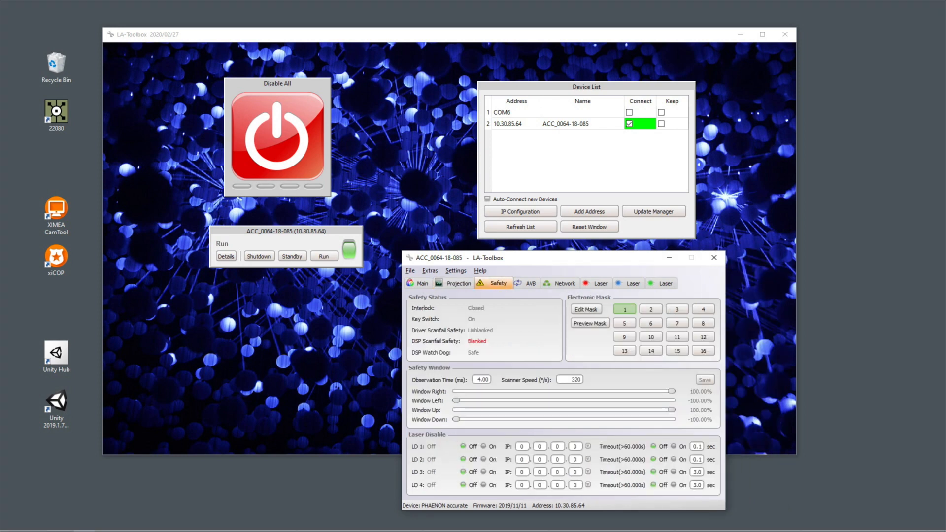
{"action": "left_click", "coordinate": [529, 283]}
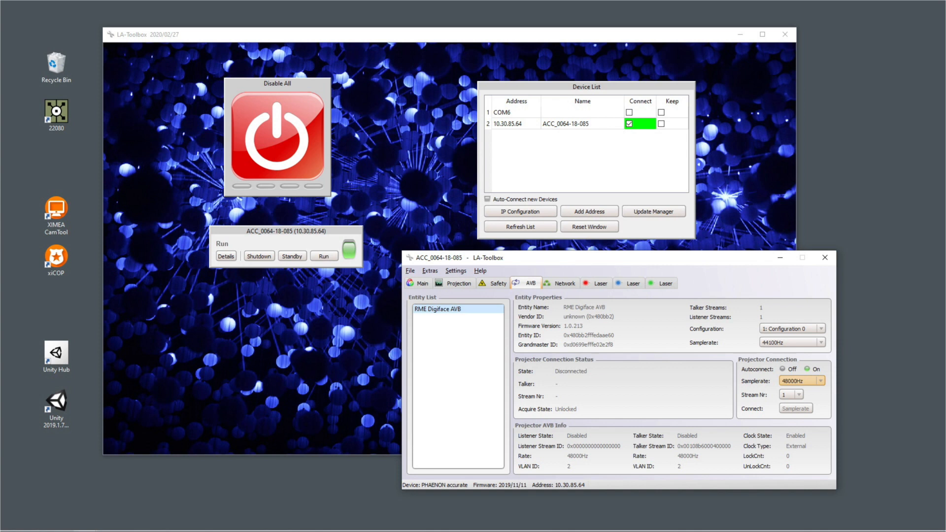
{"action": "left_click", "coordinate": [800, 381]}
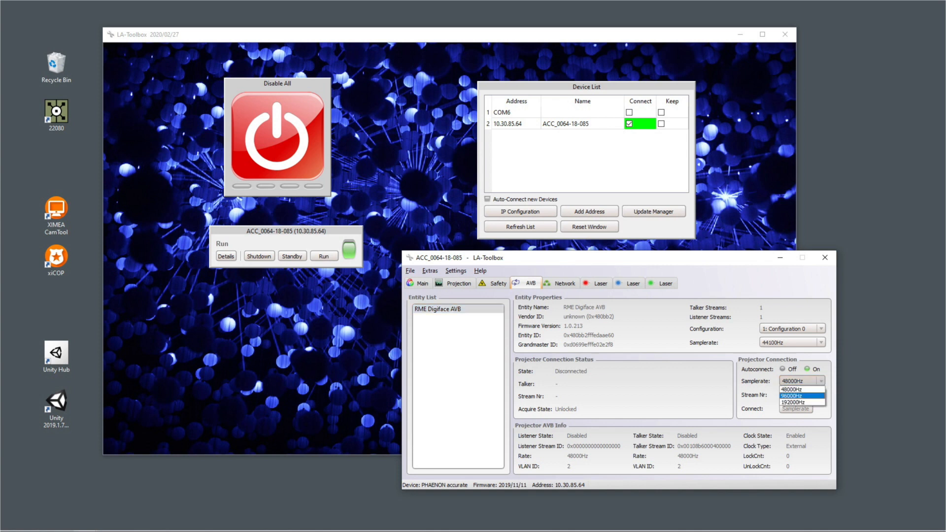
{"action": "left_click", "coordinate": [793, 396]}
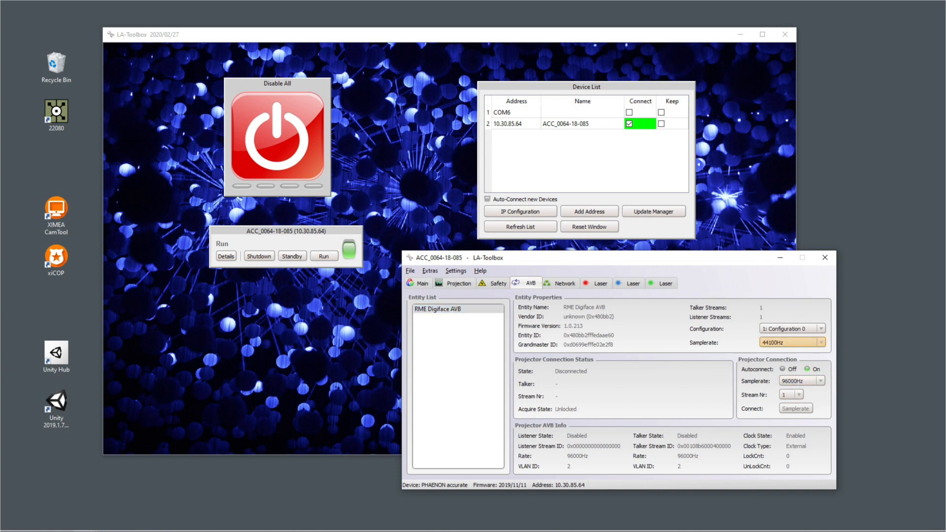
{"action": "left_click", "coordinate": [790, 343]}
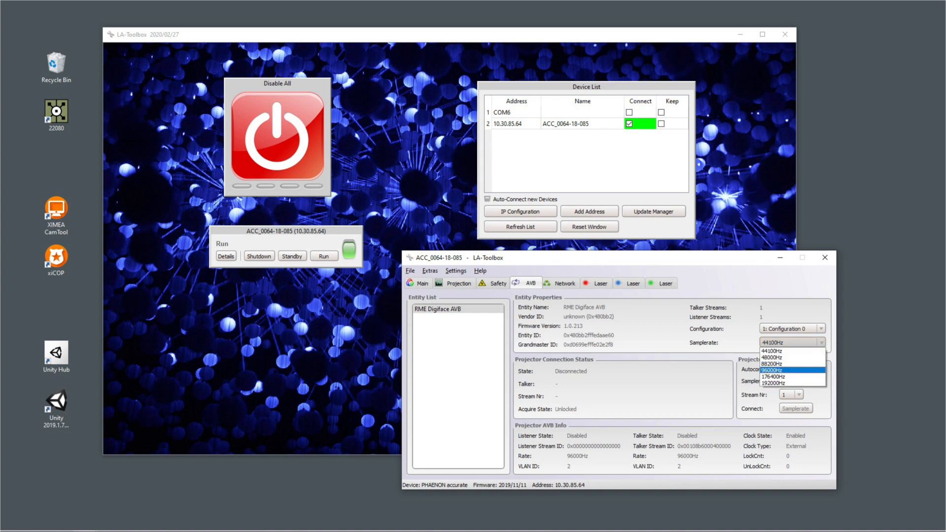
{"action": "left_click", "coordinate": [771, 370]}
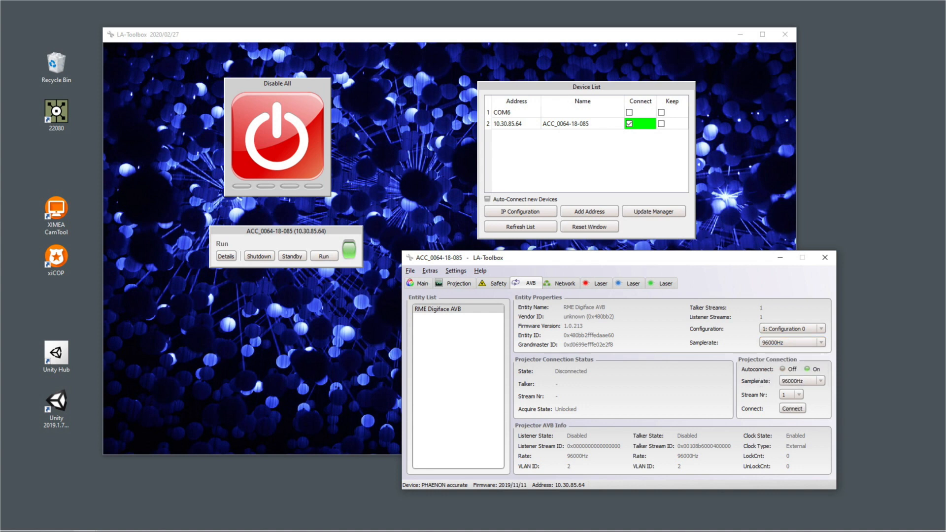
{"action": "left_click", "coordinate": [792, 409]}
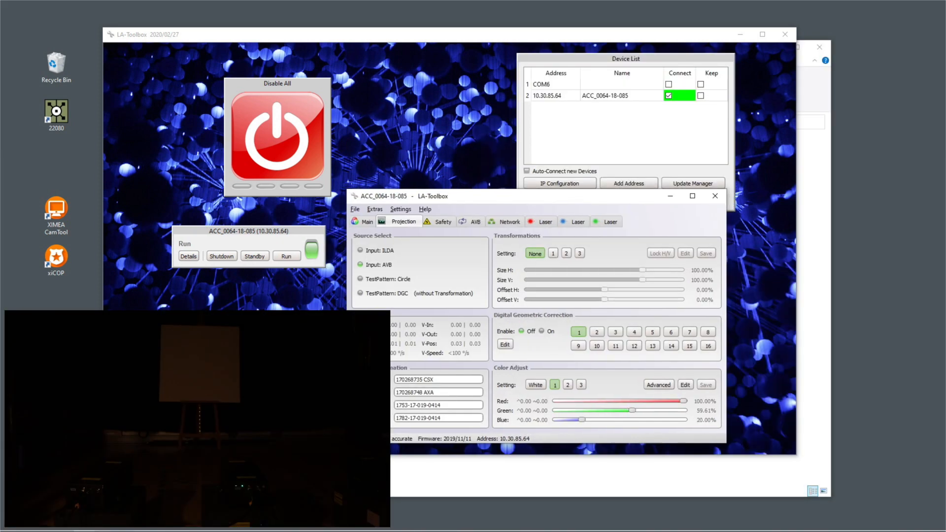
Step: Try the circle test pattern, switch to the DGC test pattern and turn on digital geometric correction
{"action": "left_click", "coordinate": [361, 278]}
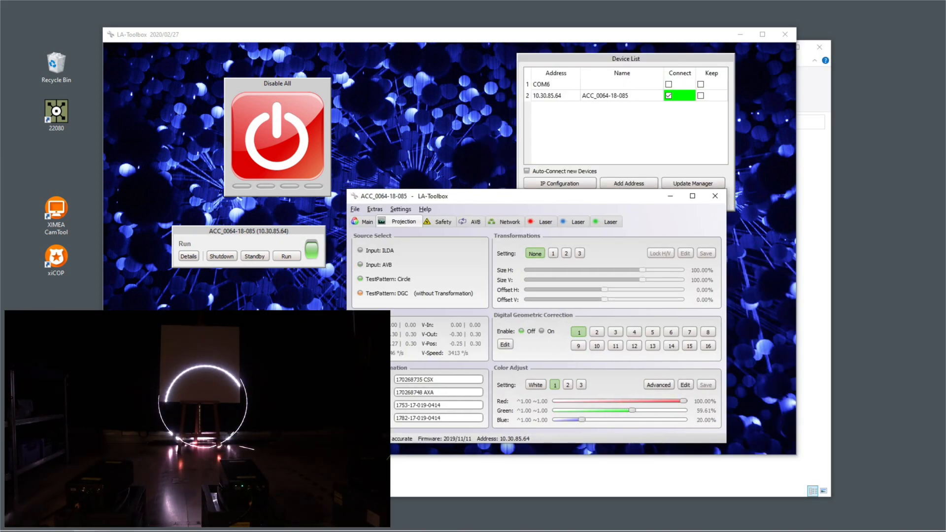
{"action": "left_click", "coordinate": [360, 293]}
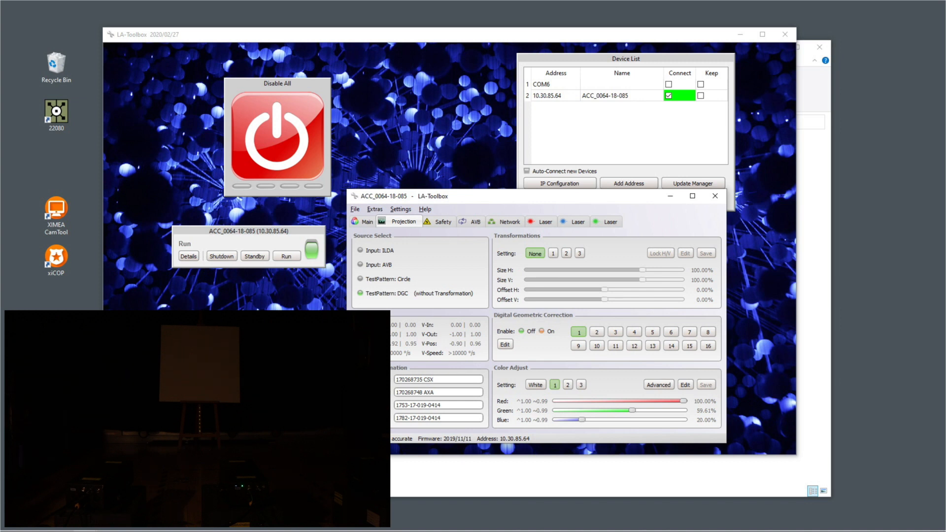
{"action": "left_click", "coordinate": [541, 331]}
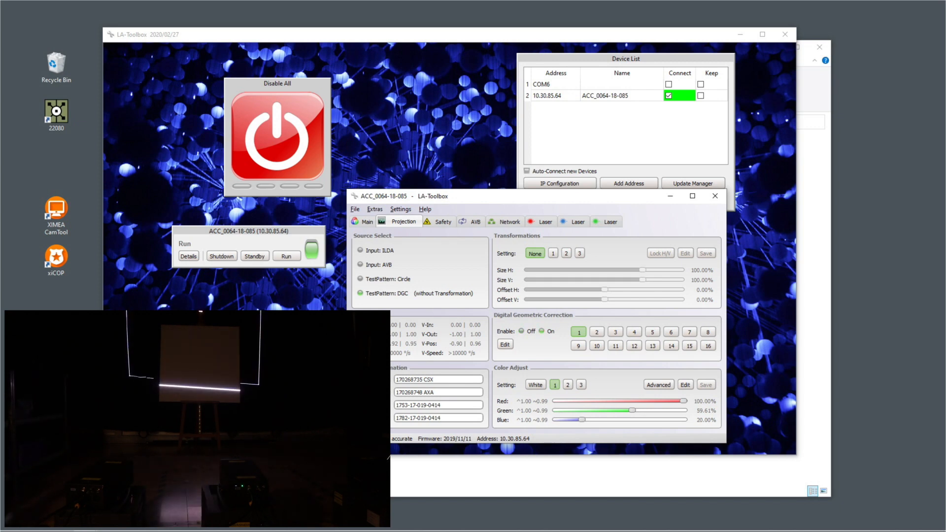
Step: Reposition corners A, D, C and B of the DGC output shape so the projected frame fits the square board
{"action": "left_click", "coordinate": [505, 344]}
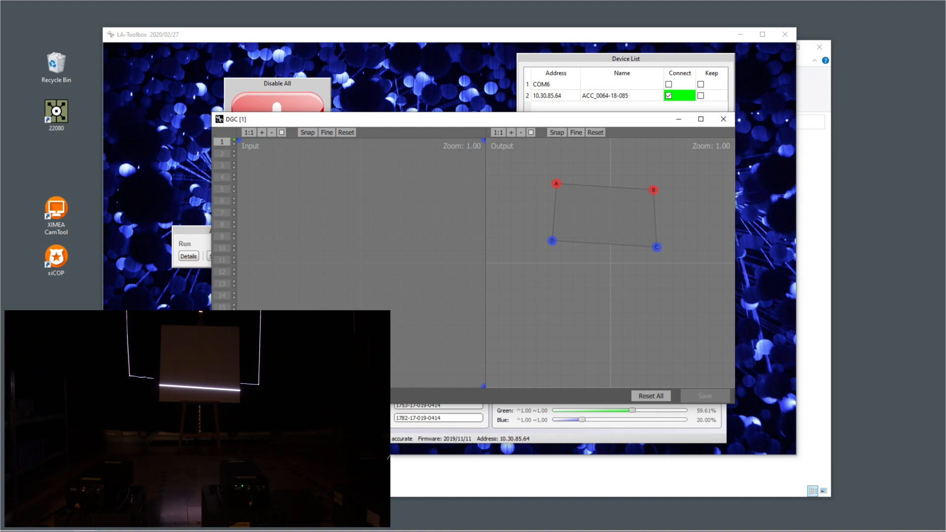
{"action": "left_click_drag", "start_coordinate": [557, 184], "coordinate": [577, 196]}
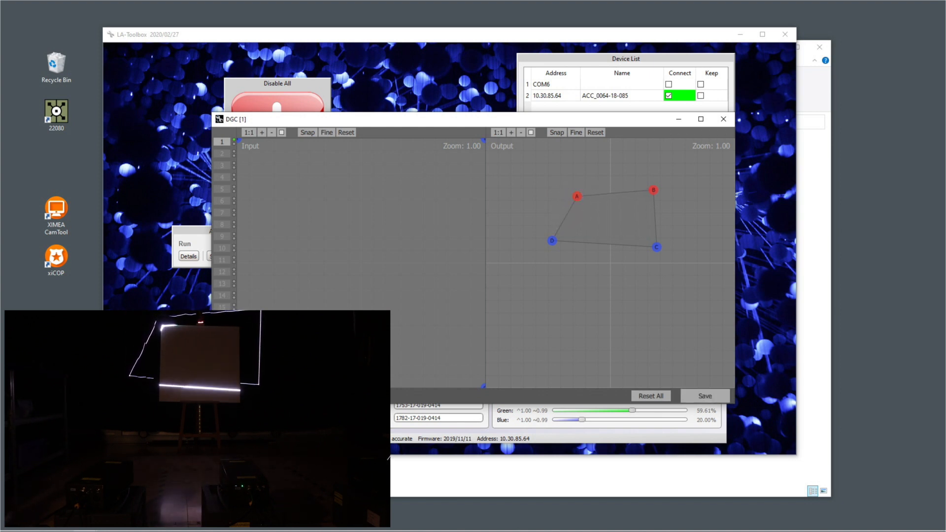
{"action": "left_click_drag", "start_coordinate": [552, 240], "coordinate": [569, 254]}
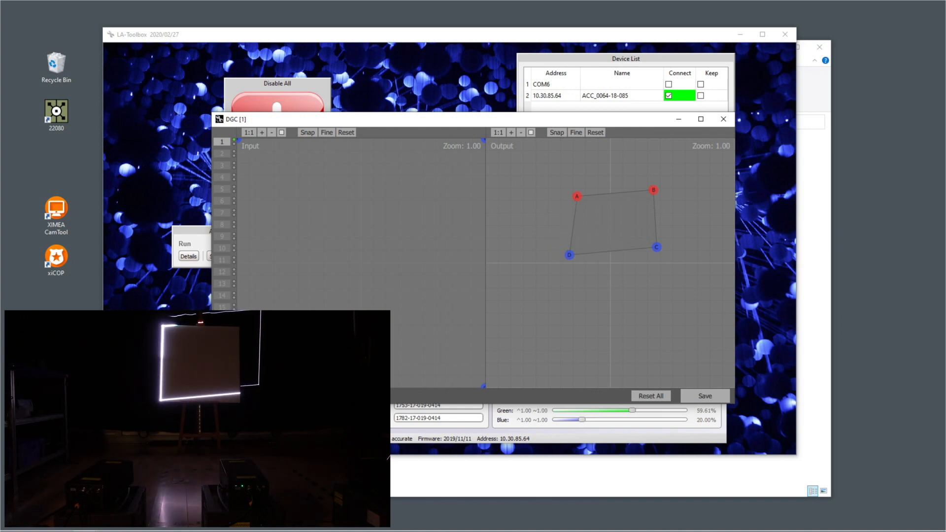
{"action": "left_click_drag", "start_coordinate": [657, 247], "coordinate": [641, 255]}
{"action": "mouse_move", "coordinate": [653, 190]}
{"action": "left_mouse_down"}
{"action": "mouse_move", "coordinate": [626, 190]}
{"action": "mouse_move", "coordinate": [638, 197]}
{"action": "left_mouse_up"}
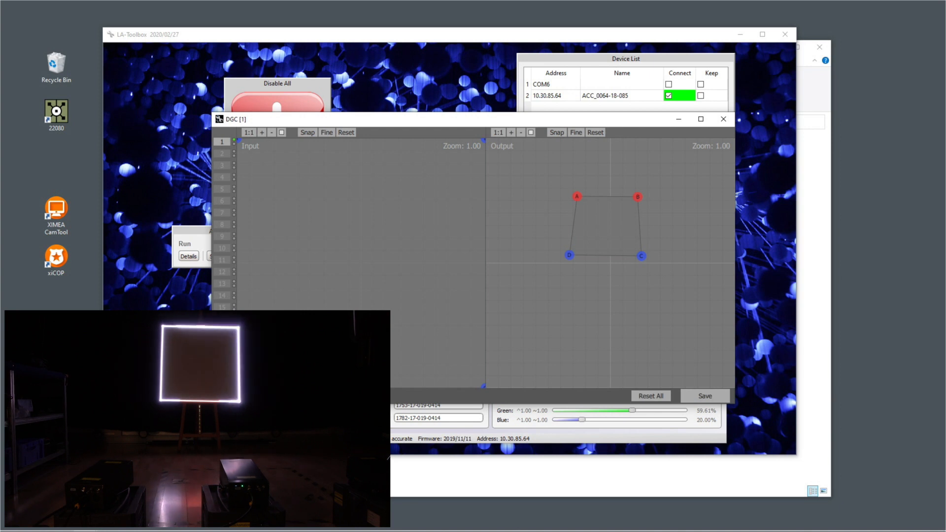
Step: Turn on fine adjustment for the DGC output shape and nudge corners A, D, C and B to match the board's edges
{"action": "left_click", "coordinate": [576, 133]}
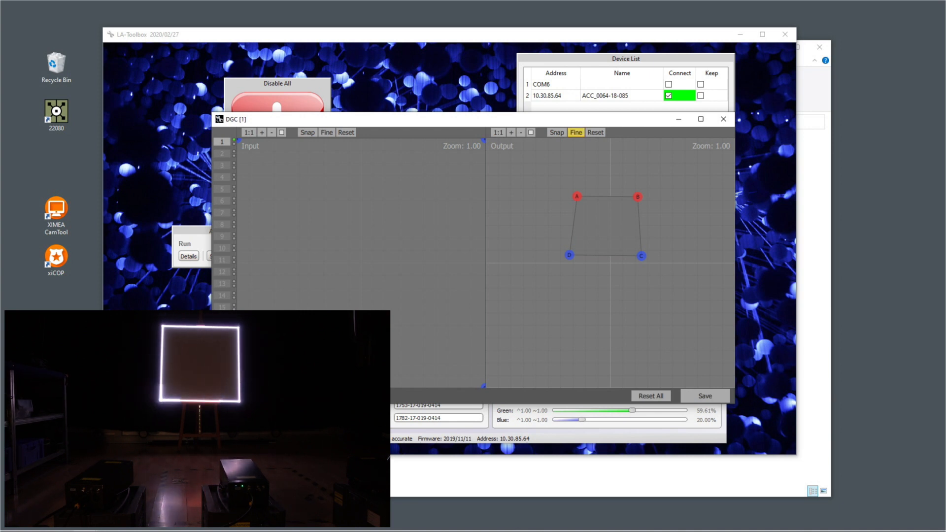
{"action": "left_click_drag", "start_coordinate": [577, 196], "coordinate": [577, 196]}
{"action": "left_click_drag", "start_coordinate": [569, 254], "coordinate": [569, 255]}
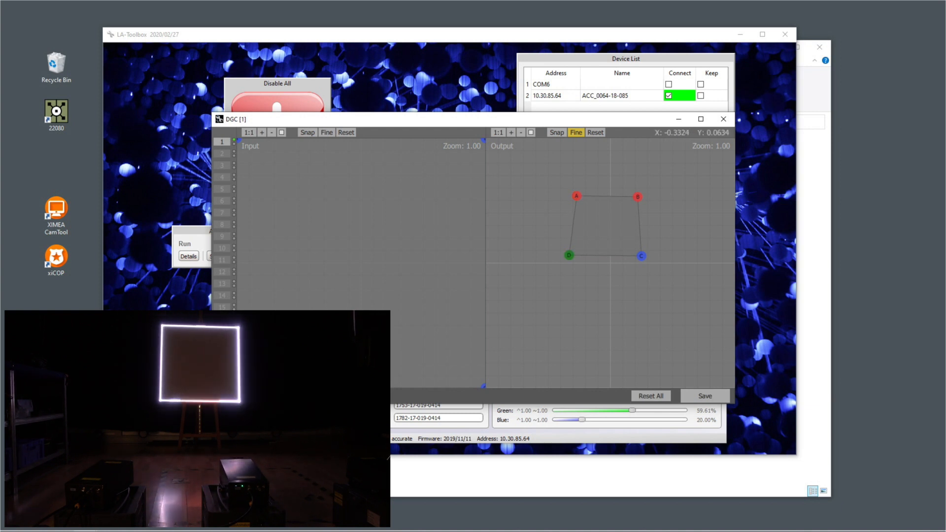
{"action": "left_click_drag", "start_coordinate": [641, 256], "coordinate": [642, 256]}
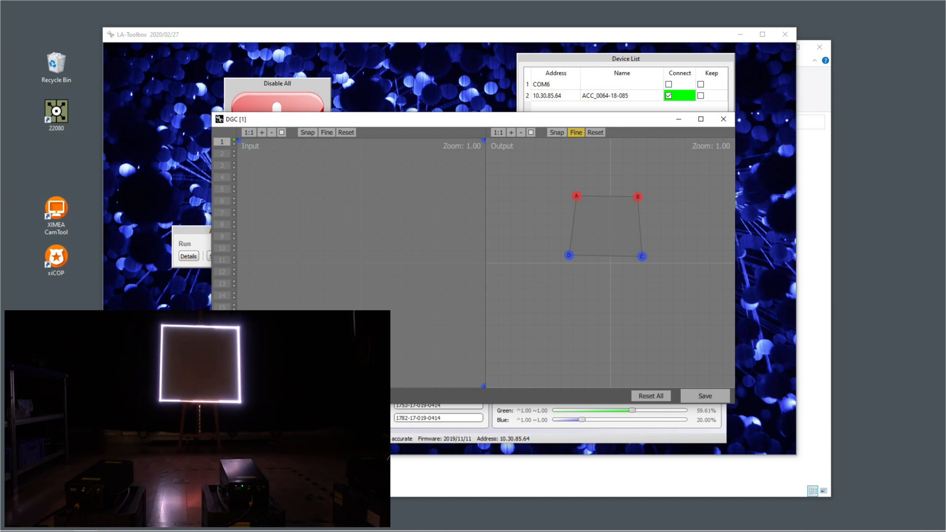
{"action": "left_click_drag", "start_coordinate": [638, 197], "coordinate": [638, 196]}
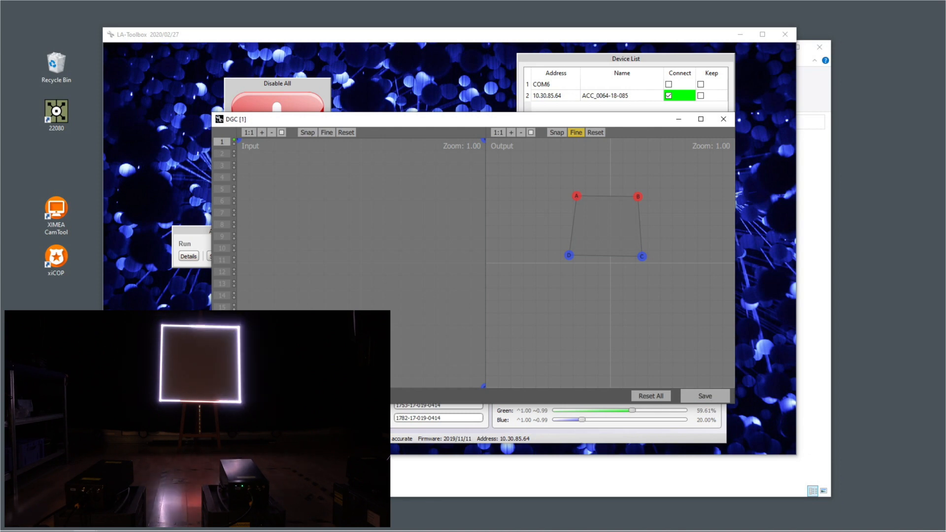
Step: Save the geometric correction, close the DGC editor and set the projection source to the circle test pattern
{"action": "left_click", "coordinate": [705, 396]}
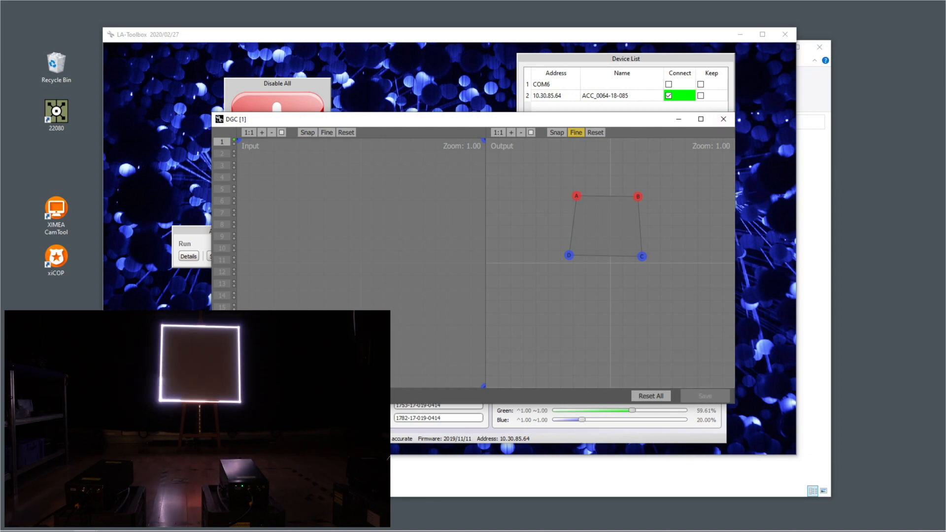
{"action": "left_click", "coordinate": [723, 119]}
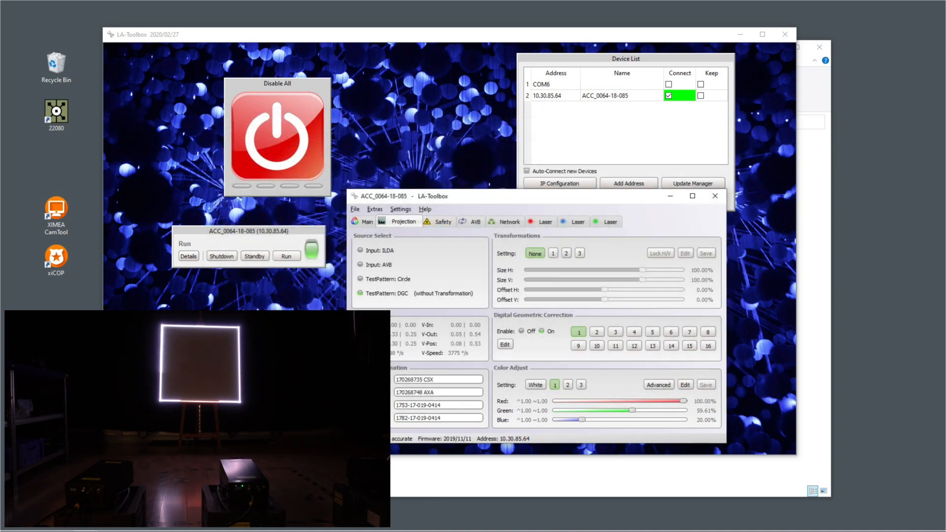
{"action": "left_click", "coordinate": [361, 278]}
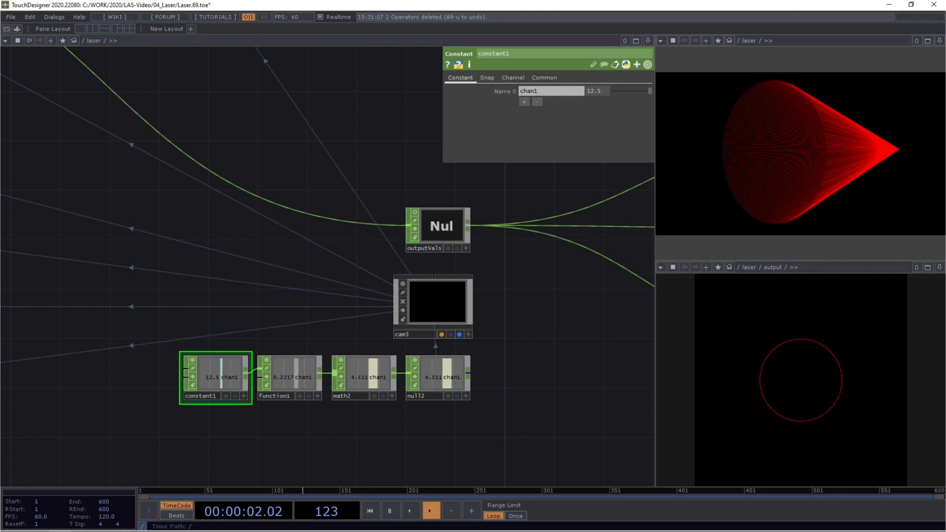
Step: Switch to the TouchDesigner laser project, enter the redCircle base and examine its circle1 operator
{"action": "left_click_drag", "start_coordinate": [129, 221], "coordinate": [419, 304]}
{"action": "scroll", "coordinate": [419, 305], "scroll_direction": "down", "scroll_amount": 3}
{"action": "scroll", "coordinate": [242, 158], "scroll_direction": "up", "scroll_amount": 6}
{"action": "scroll", "coordinate": [202, 205], "scroll_direction": "up", "scroll_amount": 3}
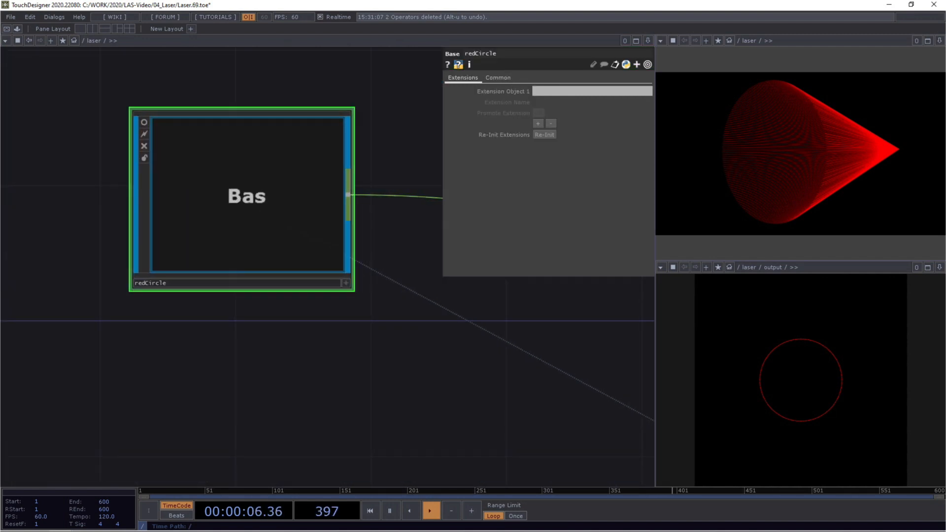
{"action": "scroll", "coordinate": [241, 197], "scroll_direction": "up", "scroll_amount": 5}
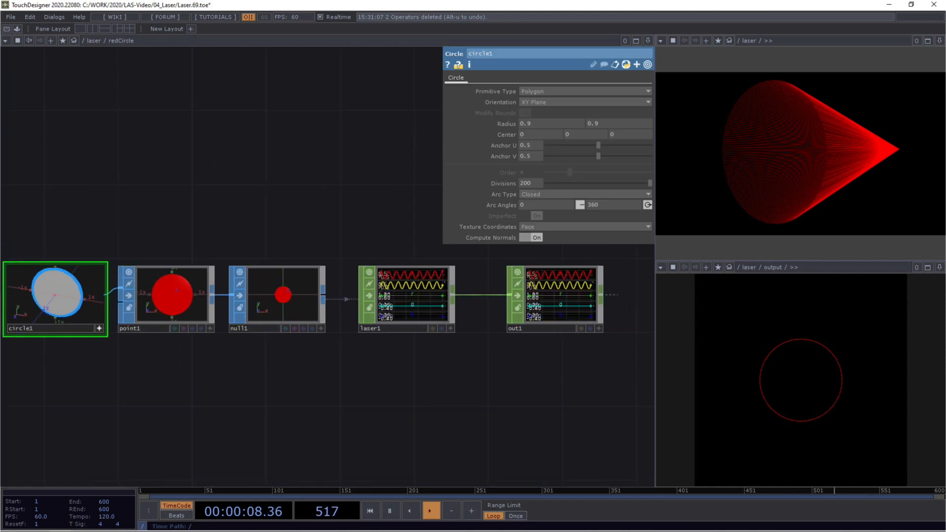
{"action": "scroll", "coordinate": [197, 202], "scroll_direction": "up", "scroll_amount": 3}
{"action": "left_click_drag", "start_coordinate": [131, 224], "coordinate": [183, 116]}
{"action": "left_click_drag", "start_coordinate": [168, 247], "coordinate": [167, 222]}
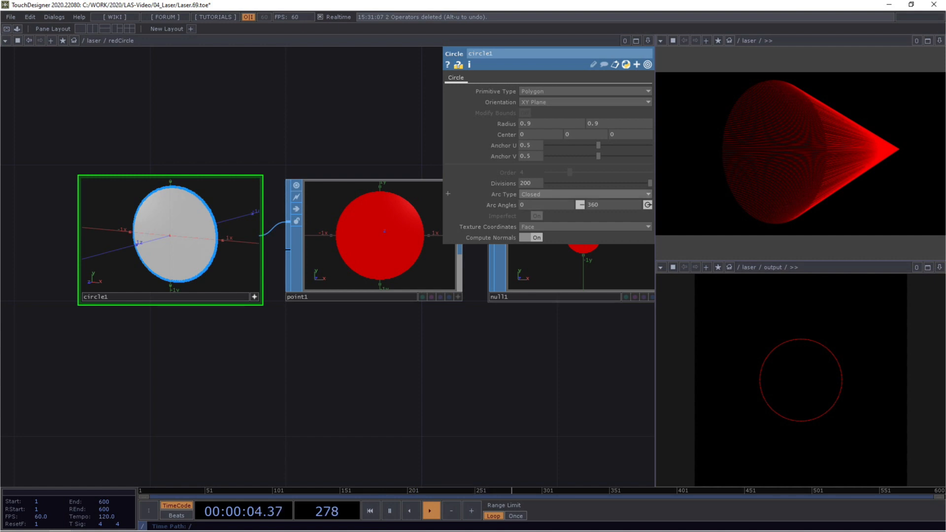
Step: Inspect the parameters of the point1, null1 and laser1 operators inside redCircle
{"action": "left_click_drag", "start_coordinate": [473, 335], "coordinate": [348, 358]}
{"action": "left_click", "coordinate": [276, 296]}
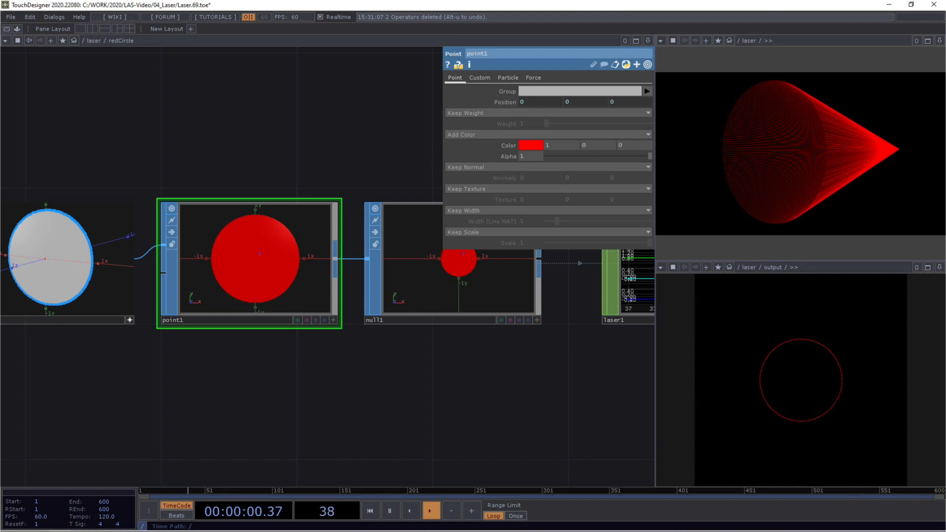
{"action": "left_click_drag", "start_coordinate": [419, 355], "coordinate": [351, 350]}
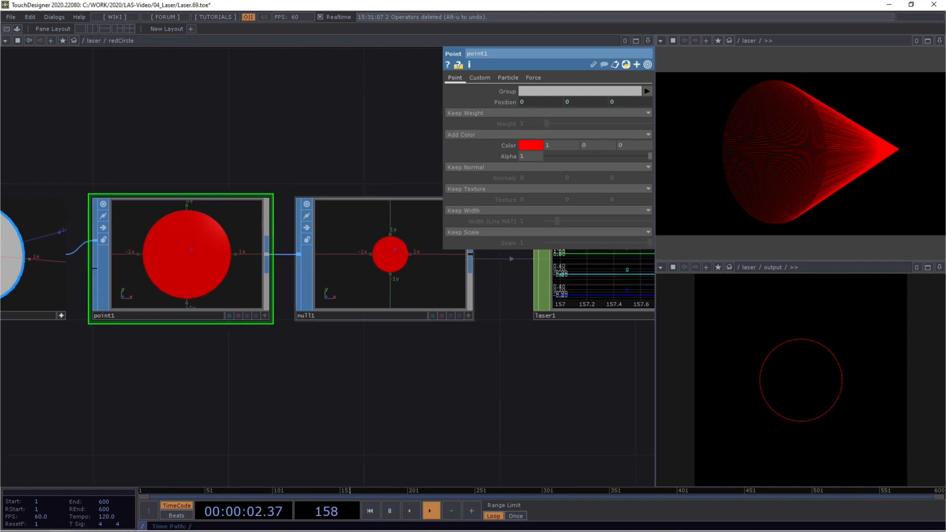
{"action": "left_click", "coordinate": [379, 291]}
{"action": "left_click_drag", "start_coordinate": [633, 330], "coordinate": [344, 314]}
{"action": "scroll", "coordinate": [345, 300], "scroll_direction": "up", "scroll_amount": 4}
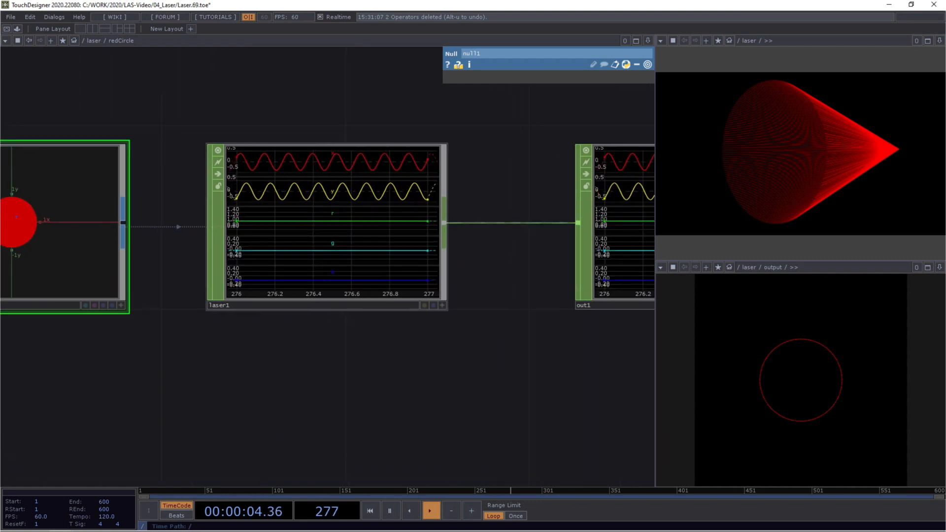
{"action": "left_click_drag", "start_coordinate": [268, 99], "coordinate": [335, 211]}
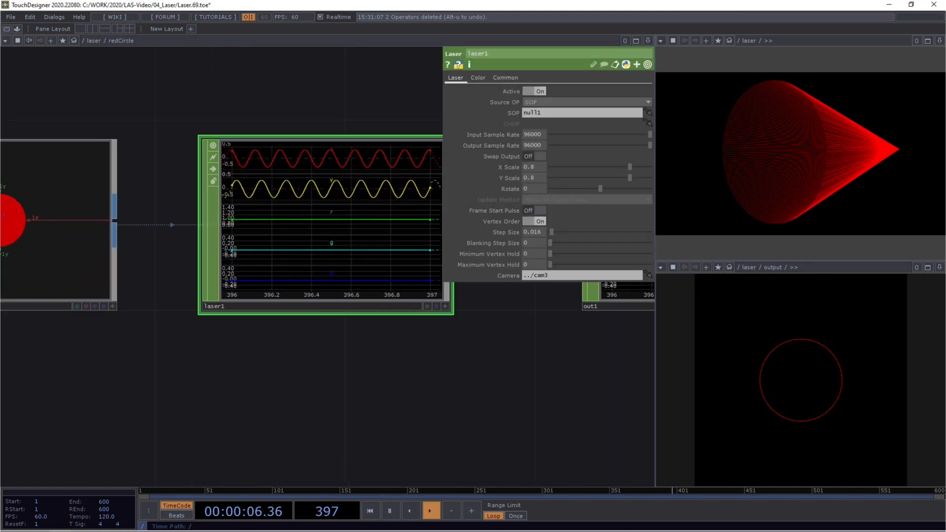
{"action": "left_click_drag", "start_coordinate": [340, 355], "coordinate": [282, 379]}
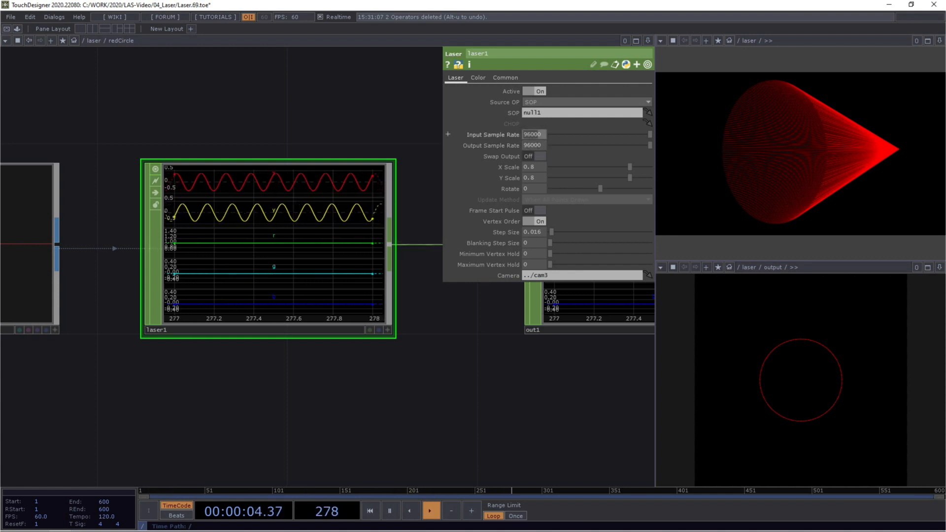
Step: Set the laser1 operator's X Scale and Y Scale to 1 and its Step Size to 0
{"action": "left_click", "coordinate": [533, 167]}
{"action": "type", "text": "1"}
{"action": "key", "text": "Tab"}
{"action": "type", "text": "1"}
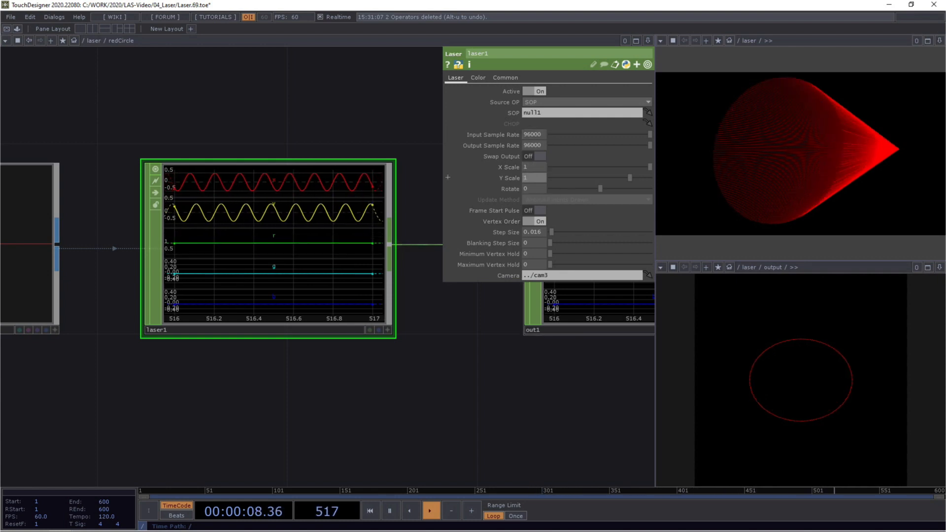
{"action": "key", "text": "Return"}
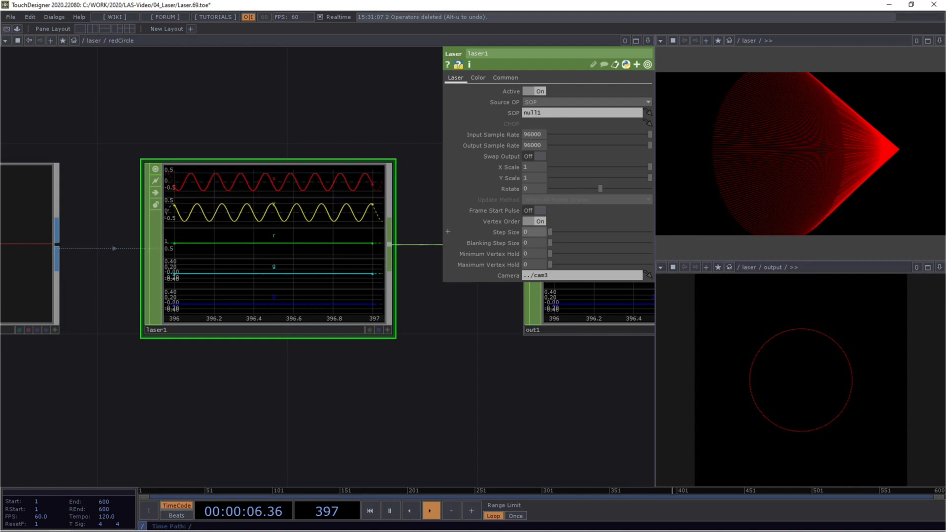
{"action": "left_click_drag", "start_coordinate": [554, 232], "coordinate": [549, 233]}
Step: Examine the laser beam preview from another angle, circle1's parameters and the x and y waveforms of laser1
{"action": "left_click_drag", "start_coordinate": [818, 148], "coordinate": [777, 155]}
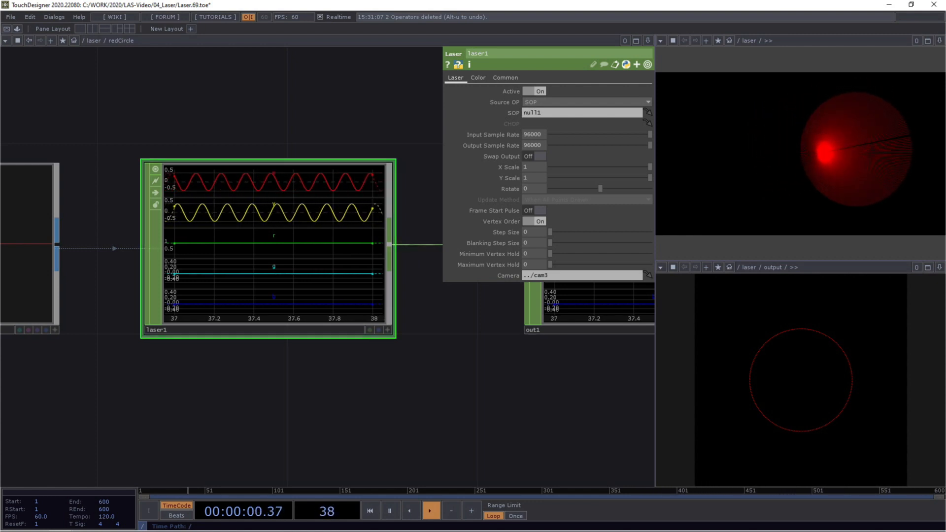
{"action": "scroll", "coordinate": [232, 360], "scroll_direction": "down", "scroll_amount": 4}
{"action": "left_click_drag", "start_coordinate": [232, 360], "coordinate": [536, 349]}
{"action": "left_click", "coordinate": [91, 330]}
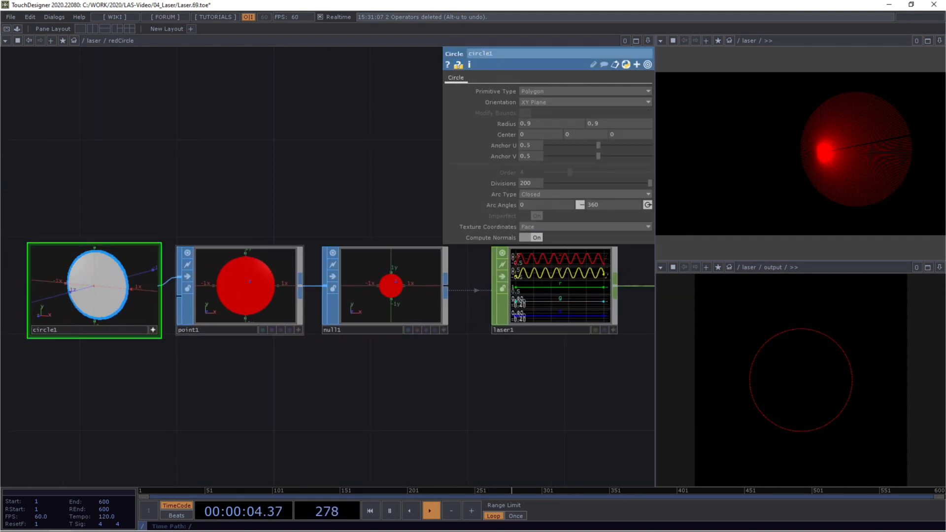
{"action": "left_click_drag", "start_coordinate": [419, 382], "coordinate": [249, 366]}
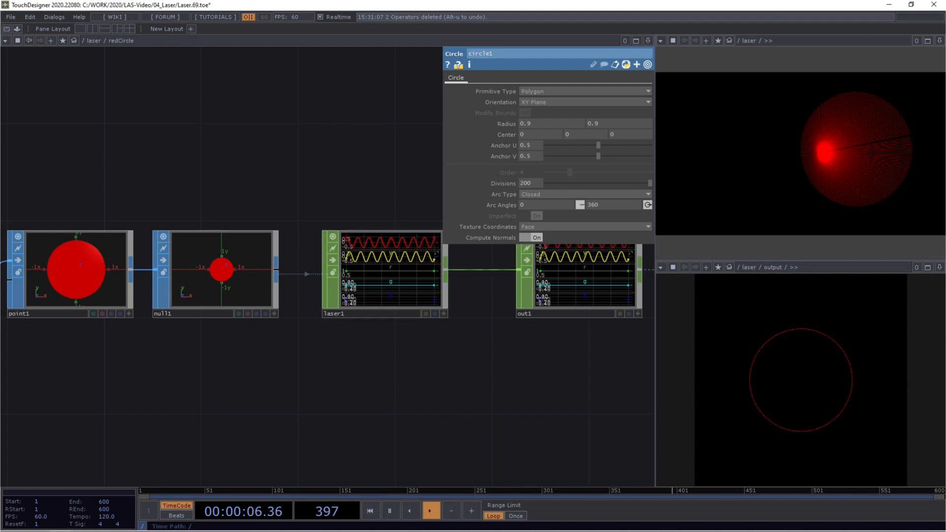
{"action": "scroll", "coordinate": [359, 225], "scroll_direction": "up", "scroll_amount": 5}
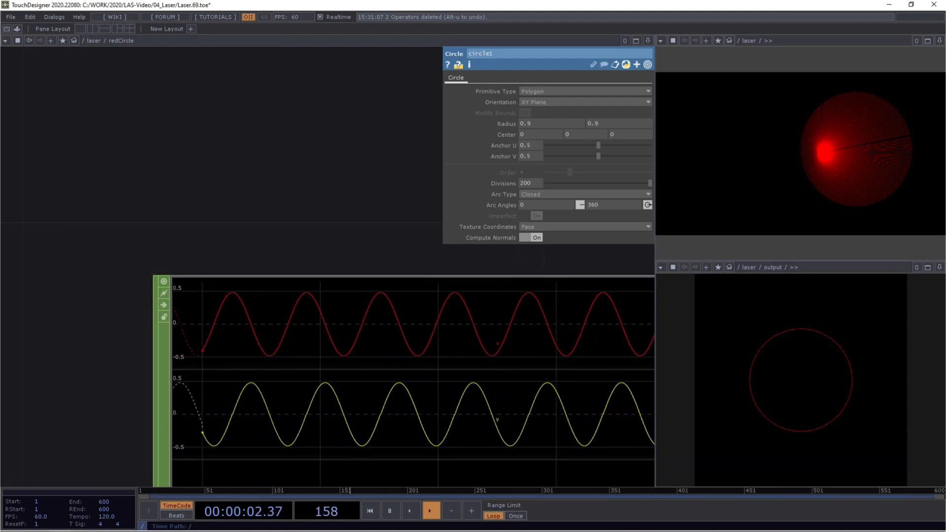
{"action": "scroll", "coordinate": [325, 266], "scroll_direction": "down", "scroll_amount": 5}
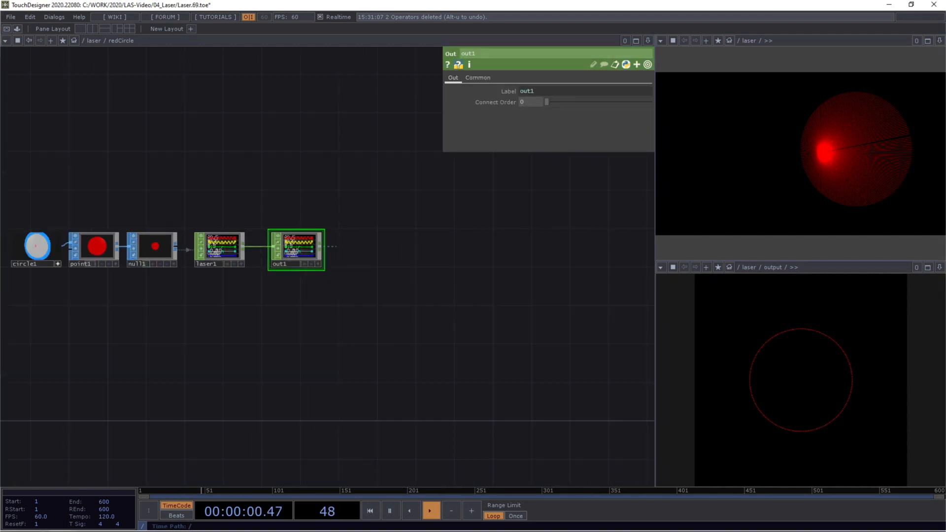
Step: Return from redCircle to the parent laser network and inspect the channels of the outputVals null
{"action": "key", "text": "u"}
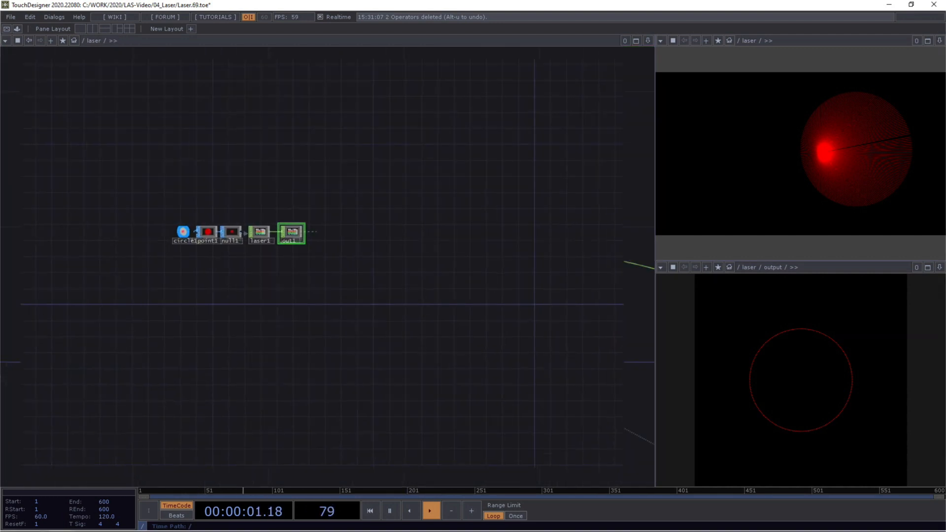
{"action": "left_click_drag", "start_coordinate": [404, 394], "coordinate": [120, 237]}
{"action": "left_click_drag", "start_coordinate": [567, 443], "coordinate": [109, 186]}
{"action": "left_click_drag", "start_coordinate": [345, 237], "coordinate": [249, 198]}
{"action": "scroll", "coordinate": [321, 252], "scroll_direction": "up", "scroll_amount": 5}
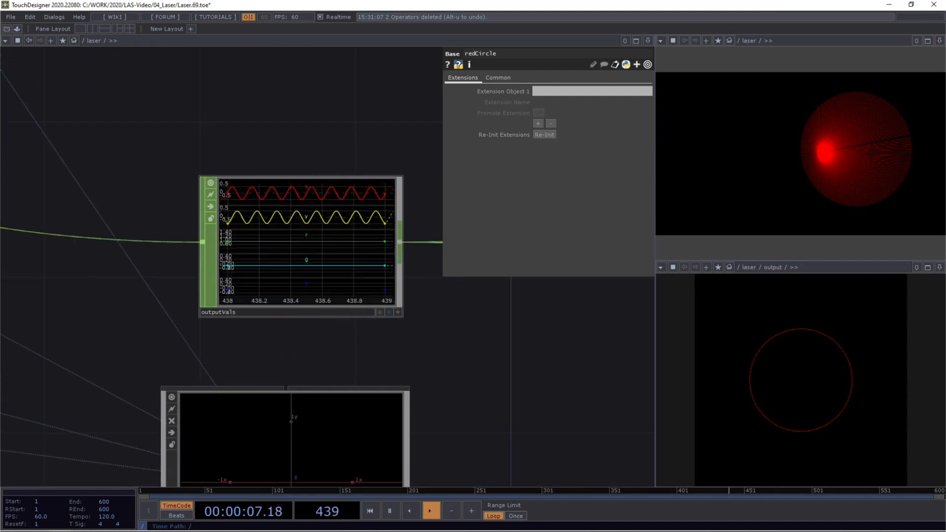
{"action": "scroll", "coordinate": [178, 162], "scroll_direction": "down", "scroll_amount": 5}
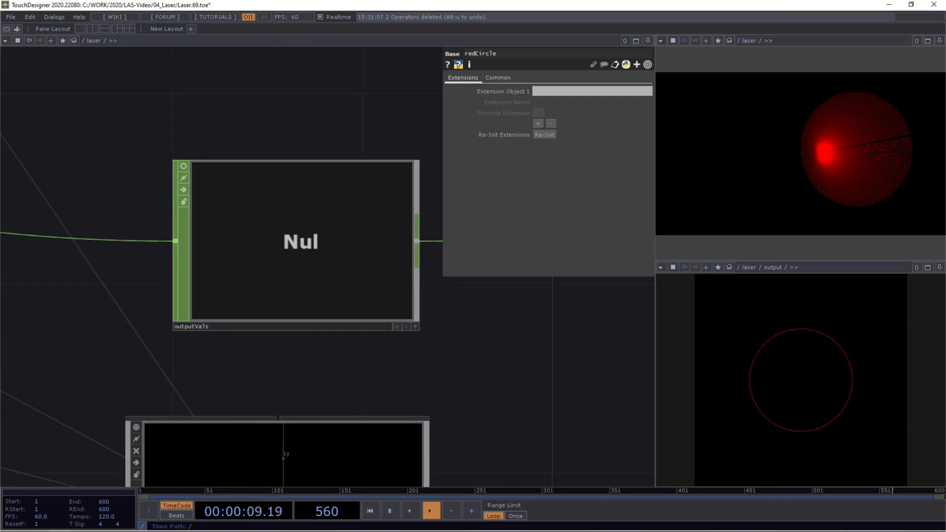
Step: Examine the constant, function and math chain feeding the camera and inspect cam3's view parameters
{"action": "left_click_drag", "start_coordinate": [266, 316], "coordinate": [450, 327]}
{"action": "right_click_drag", "start_coordinate": [465, 374], "coordinate": [137, 257]}
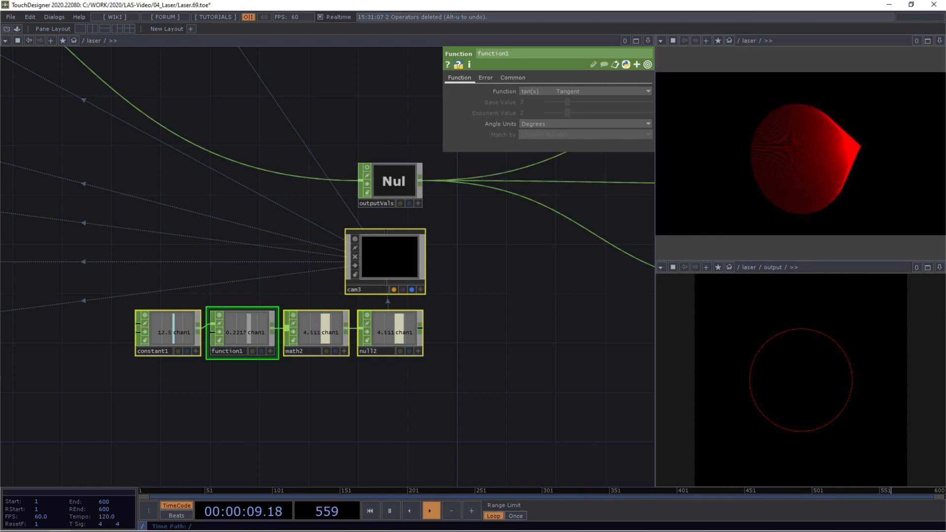
{"action": "key", "text": "Escape"}
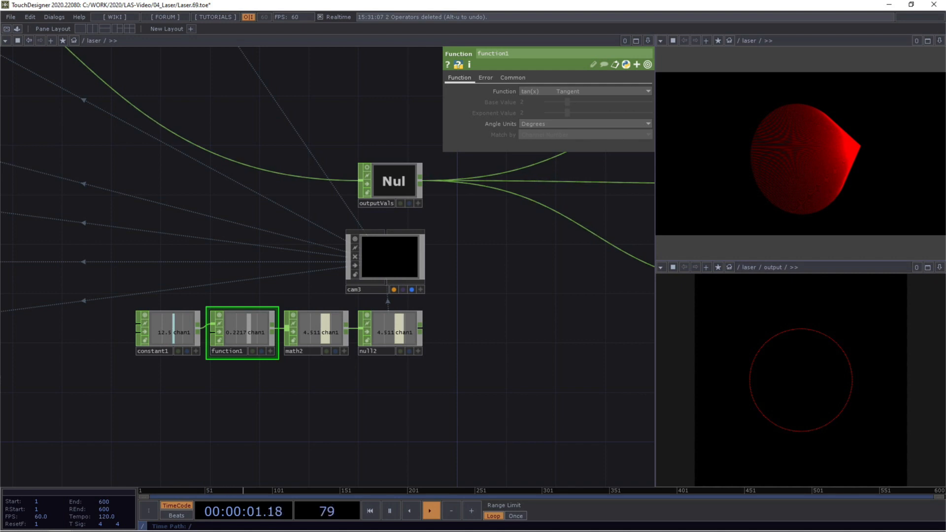
{"action": "left_click", "coordinate": [385, 260]}
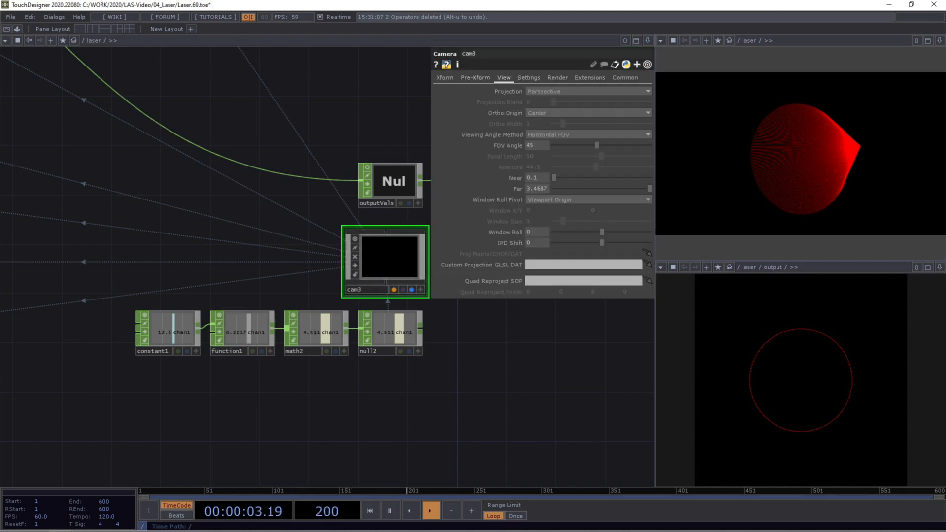
Step: Examine the preview and output components together with their out1 and null12 images
{"action": "left_click_drag", "start_coordinate": [557, 351], "coordinate": [243, 360]}
{"action": "scroll", "coordinate": [383, 371], "scroll_direction": "down", "scroll_amount": 3}
{"action": "left_click_drag", "start_coordinate": [334, 350], "coordinate": [156, 330]}
{"action": "scroll", "coordinate": [156, 330], "scroll_direction": "up", "scroll_amount": 3}
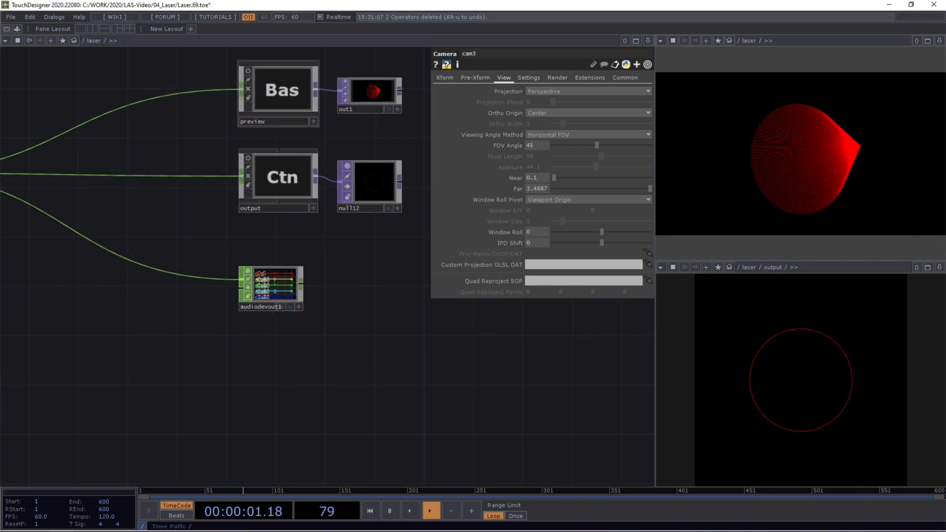
{"action": "scroll", "coordinate": [409, 49], "scroll_direction": "up", "scroll_amount": 5}
{"action": "scroll", "coordinate": [283, 171], "scroll_direction": "up", "scroll_amount": 6}
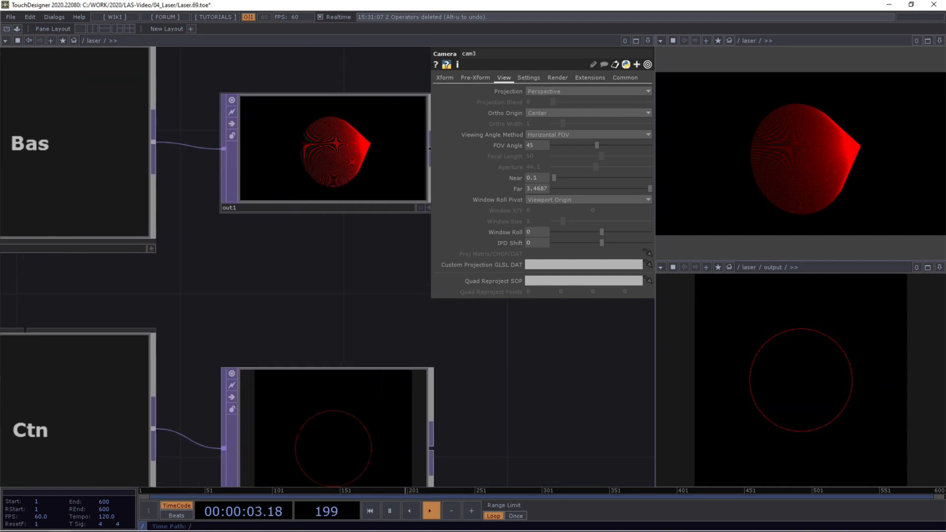
{"action": "scroll", "coordinate": [285, 188], "scroll_direction": "down", "scroll_amount": 6}
{"action": "scroll", "coordinate": [286, 188], "scroll_direction": "down", "scroll_amount": 1}
{"action": "left_click_drag", "start_coordinate": [306, 276], "coordinate": [302, 240]}
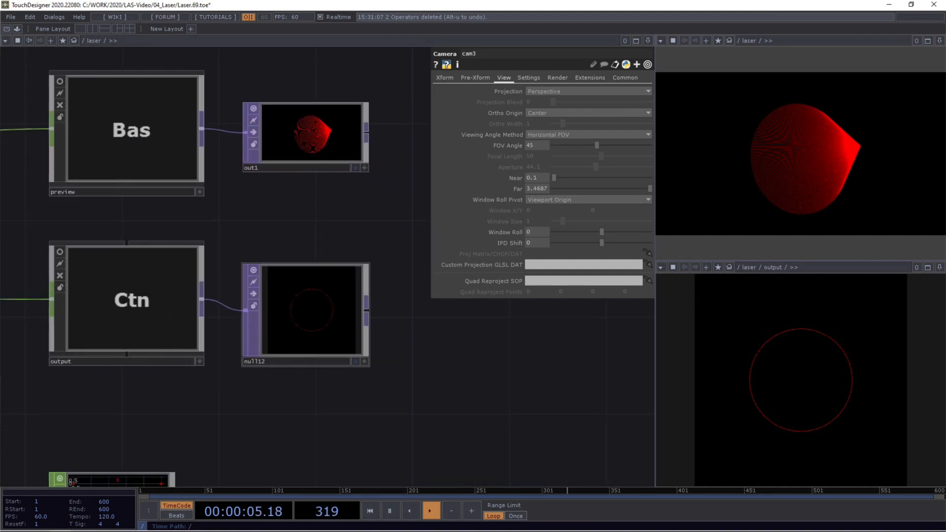
{"action": "scroll", "coordinate": [318, 337], "scroll_direction": "up", "scroll_amount": 7}
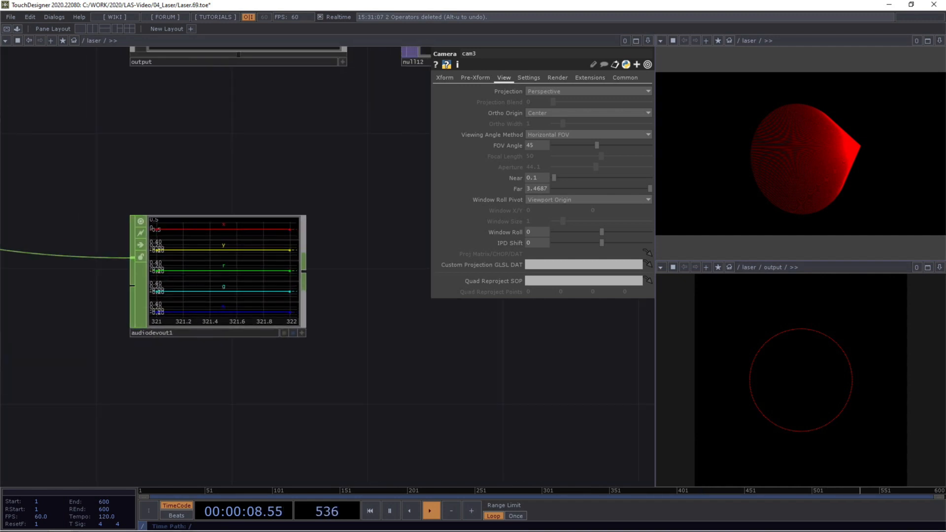
Step: Set audiodevout1's driver to ASIO and its device to ASIO MADIface USB, and activate the audio output
{"action": "left_click_drag", "start_coordinate": [159, 163], "coordinate": [285, 276]}
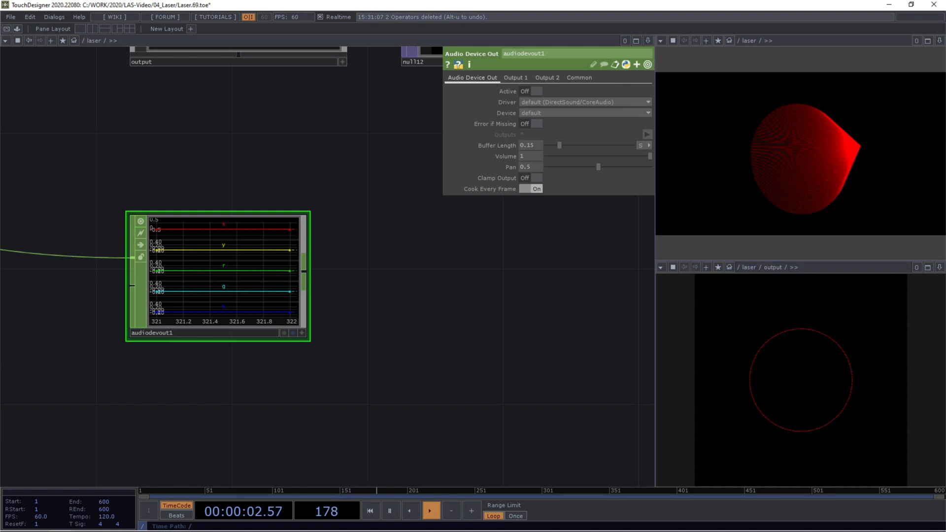
{"action": "left_click_drag", "start_coordinate": [345, 295], "coordinate": [412, 304]}
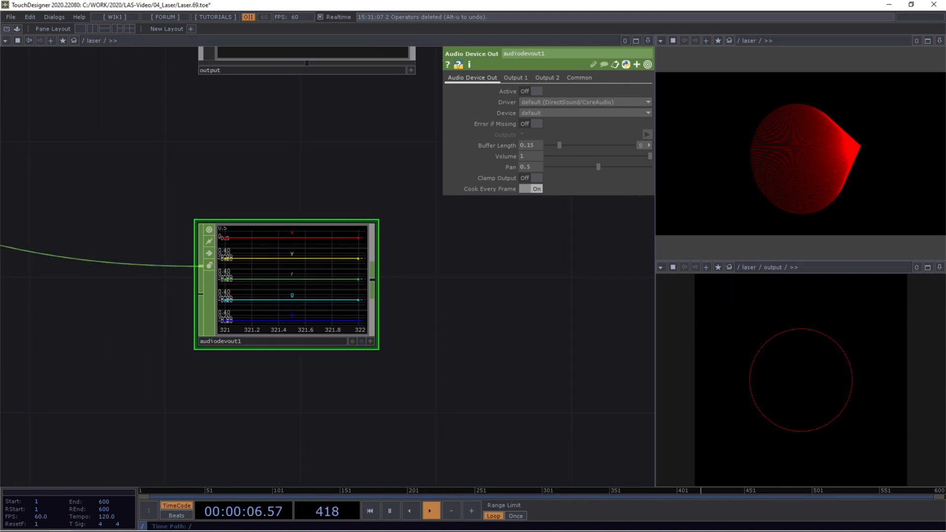
{"action": "scroll", "coordinate": [342, 338], "scroll_direction": "up", "scroll_amount": 3}
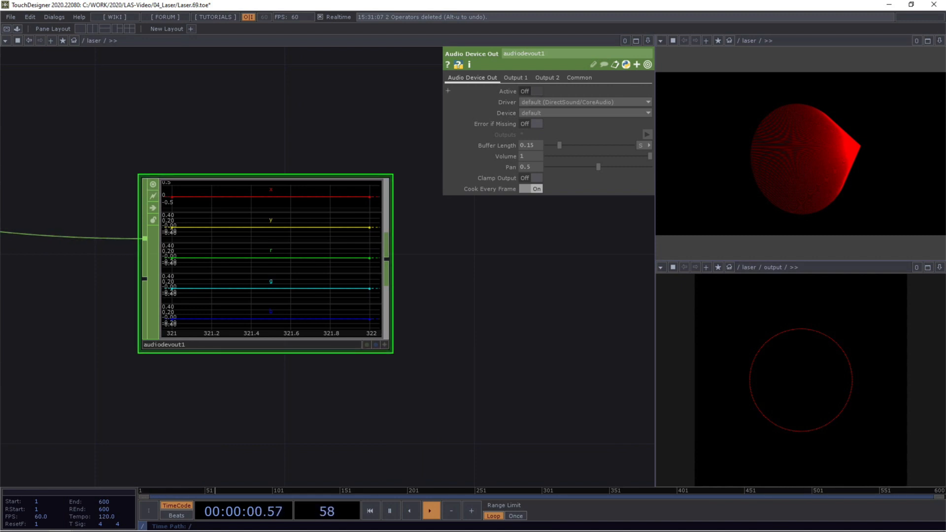
{"action": "left_click", "coordinate": [581, 102]}
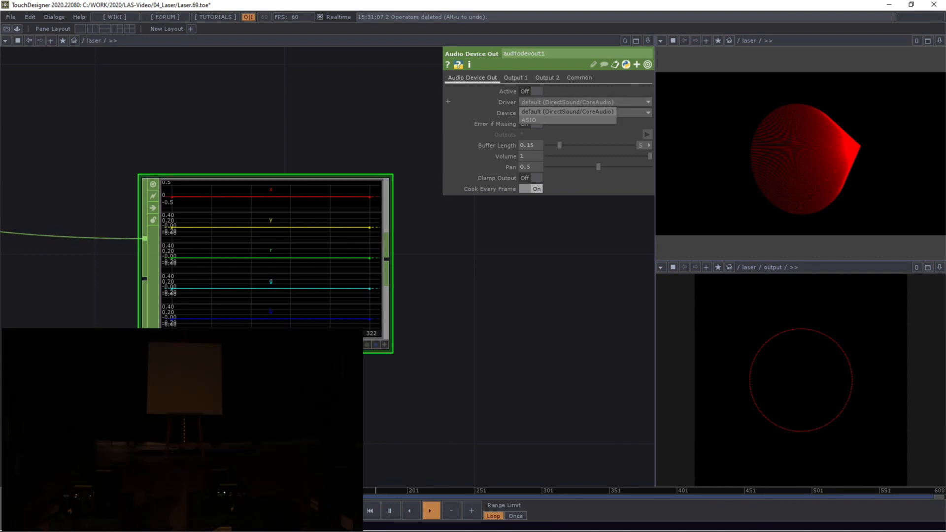
{"action": "left_click", "coordinate": [528, 120]}
{"action": "left_click", "coordinate": [582, 113]}
{"action": "left_click", "coordinate": [550, 131]}
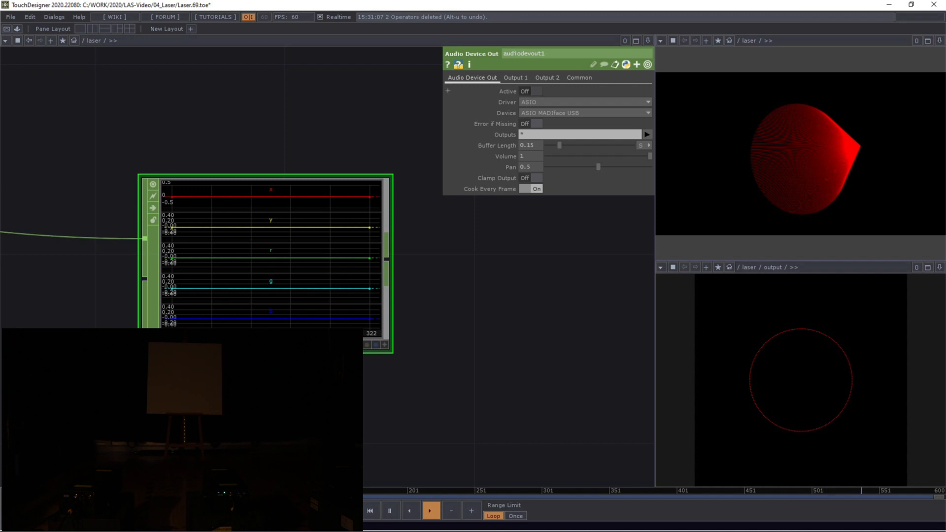
{"action": "left_click", "coordinate": [531, 91]}
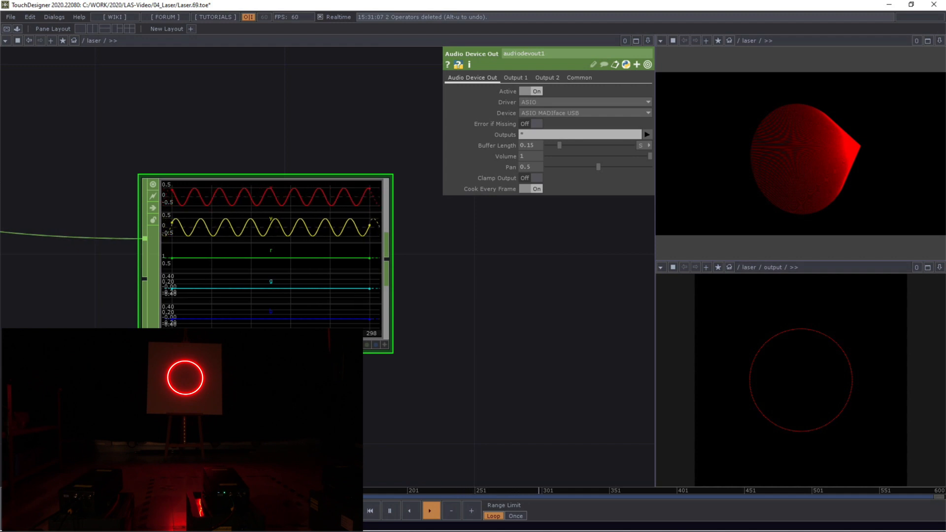
Step: Enter the redCircle component in the laser network and select its point1 operator to show the color parameters
{"action": "scroll", "coordinate": [205, 153], "scroll_direction": "down", "scroll_amount": 7}
{"action": "left_click_drag", "start_coordinate": [205, 154], "coordinate": [441, 280]}
{"action": "scroll", "coordinate": [532, 316], "scroll_direction": "down", "scroll_amount": 5}
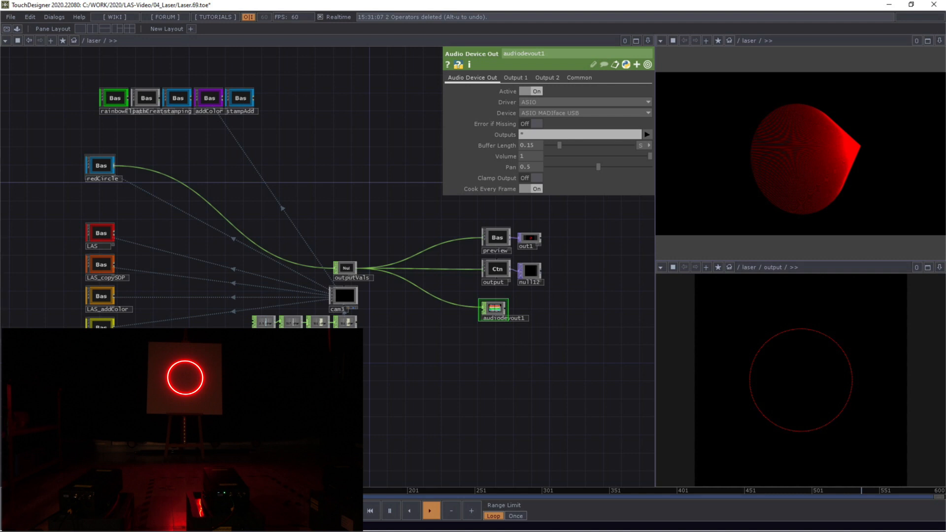
{"action": "scroll", "coordinate": [100, 163], "scroll_direction": "up", "scroll_amount": 10}
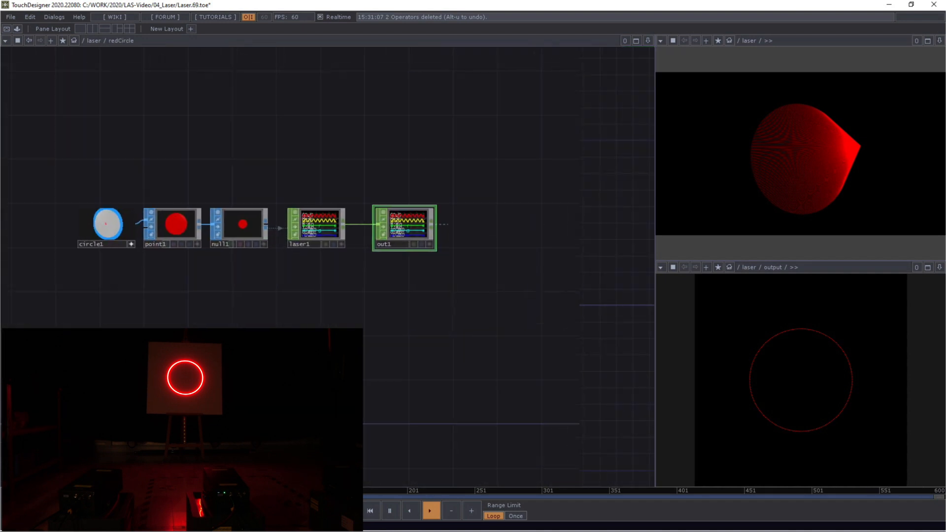
{"action": "scroll", "coordinate": [193, 242], "scroll_direction": "up", "scroll_amount": 3}
{"action": "left_click", "coordinate": [109, 272]}
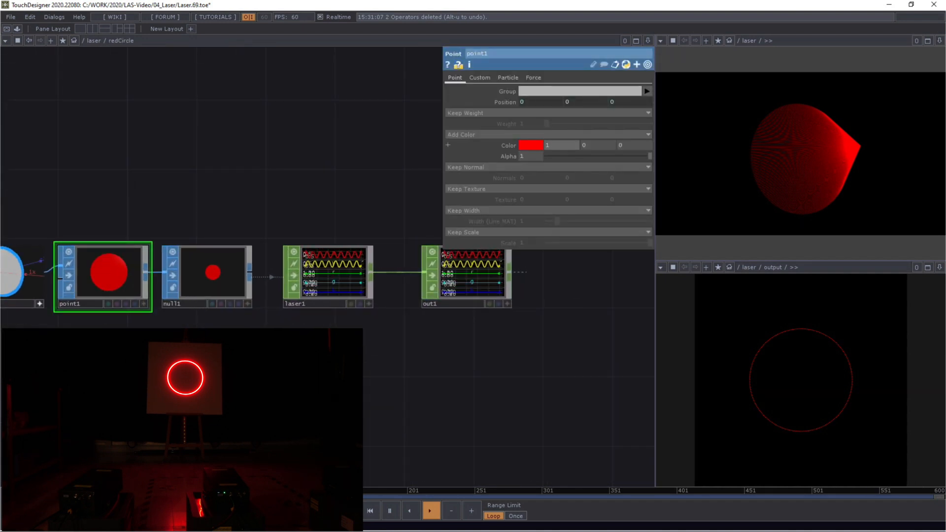
Step: Change point1's color to pure blue with red 0, green 0 and blue 1
{"action": "middle_click_drag", "start_coordinate": [556, 145], "coordinate": [590, 127]}
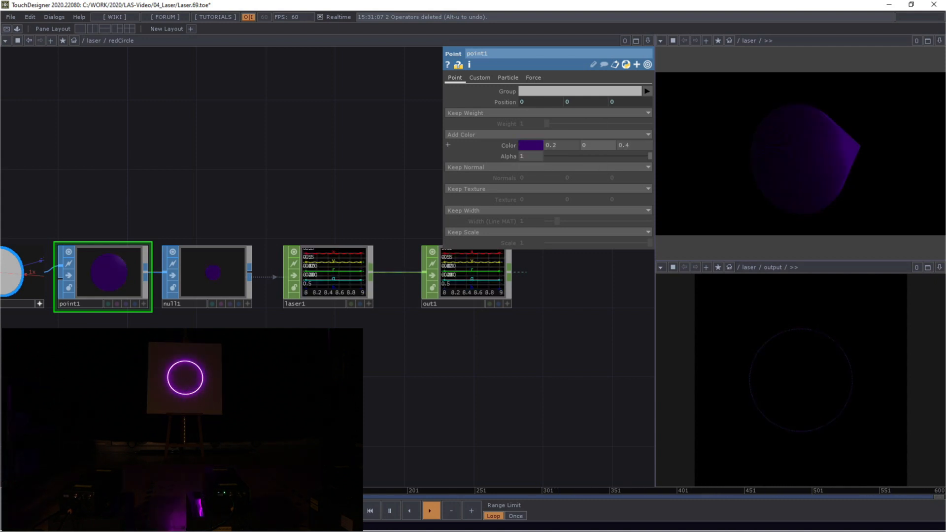
{"action": "type", "text": "0"}
{"action": "key", "text": "Return"}
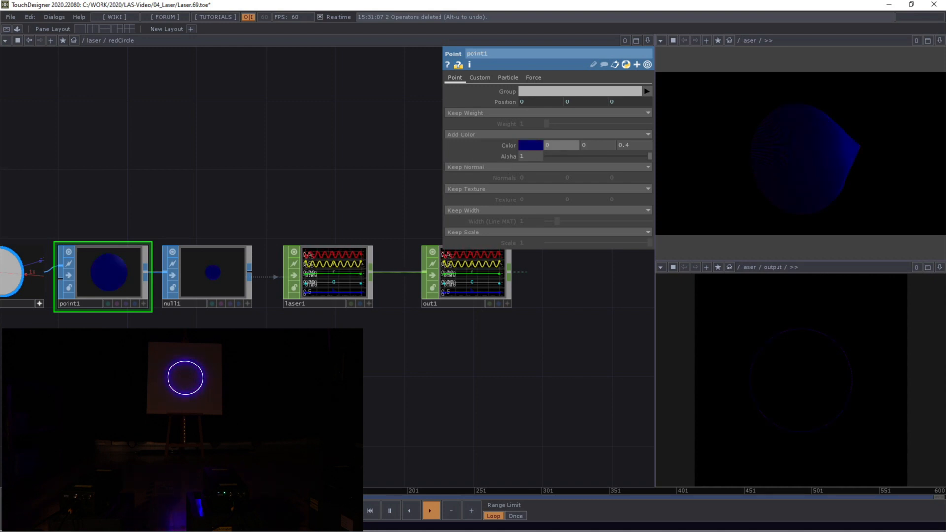
{"action": "left_click", "coordinate": [630, 146]}
{"action": "type", "text": "1"}
{"action": "key", "text": "Return"}
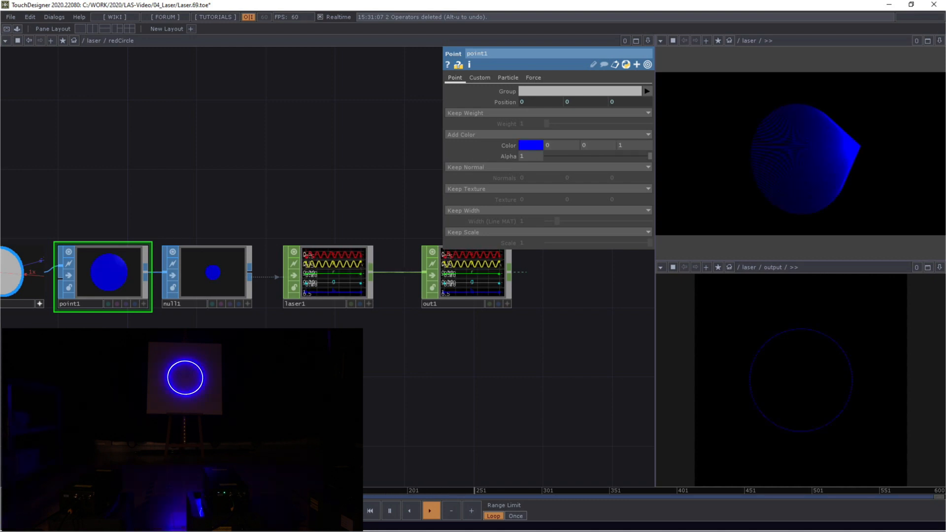